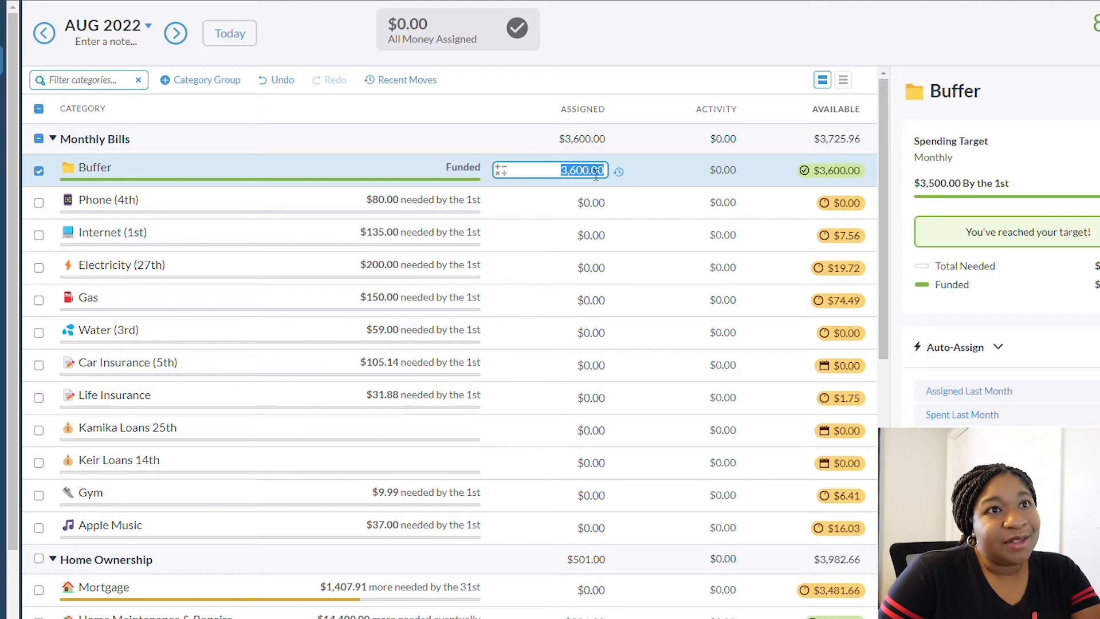
# Set the Buffer category's assigned amount to $0 and assign $80 to Phone (4th)
pyautogui.write('0')
pyautogui.press('Return')
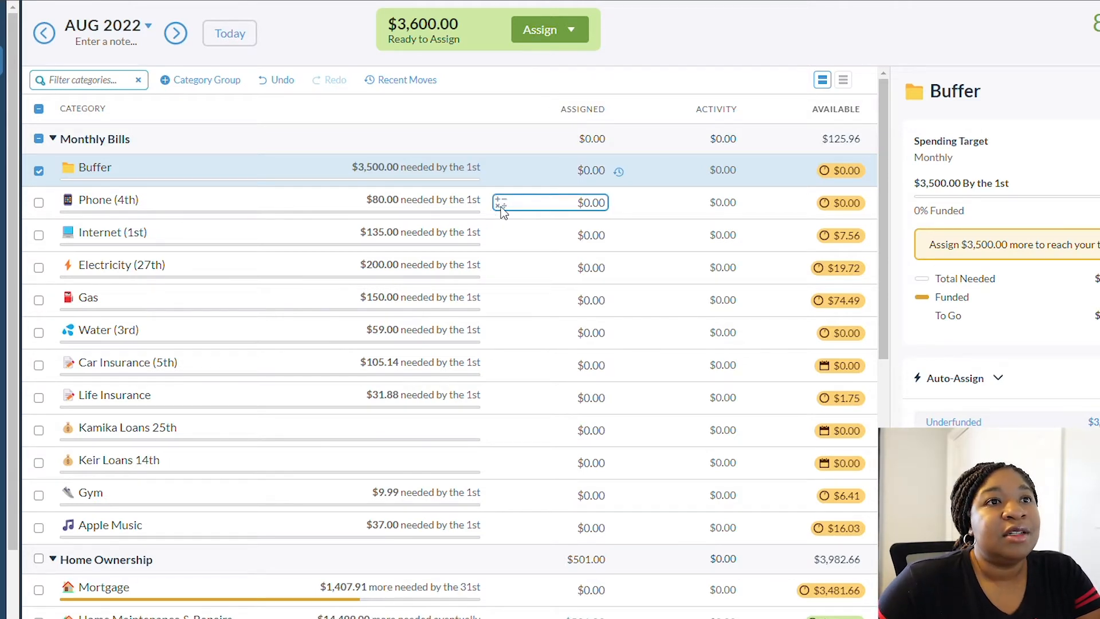
pyautogui.click(571, 211)
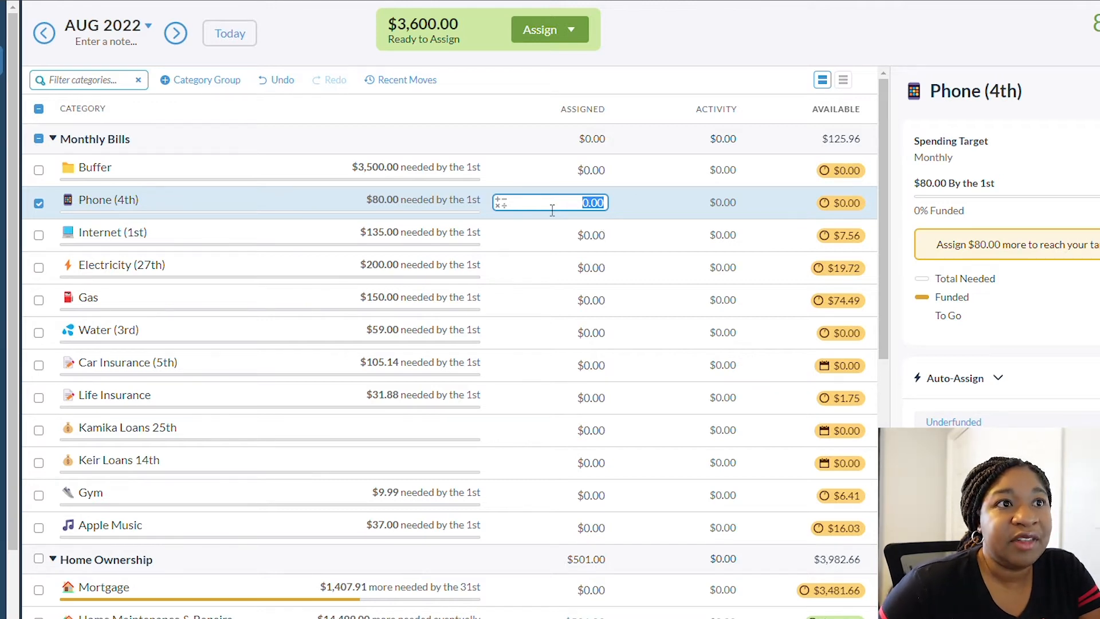
pyautogui.write('80')
pyautogui.press('Return')
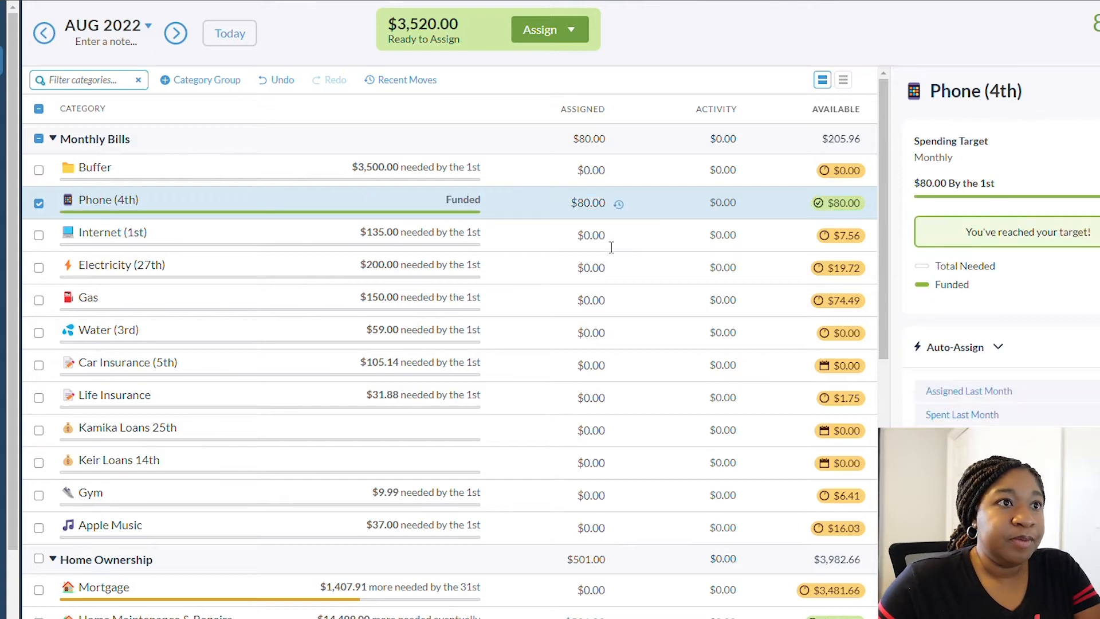
# Assign $135 to Internet (1st) and $235 to Electricity (27th) under Monthly Bills
pyautogui.click(610, 246)
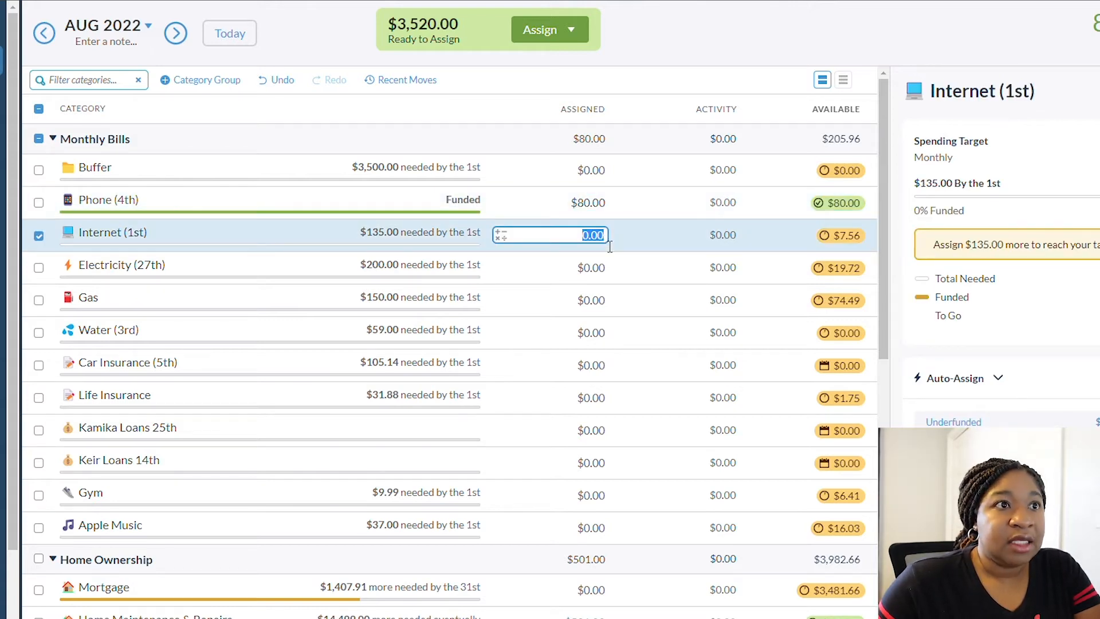
pyautogui.write('135')
pyautogui.press('Return')
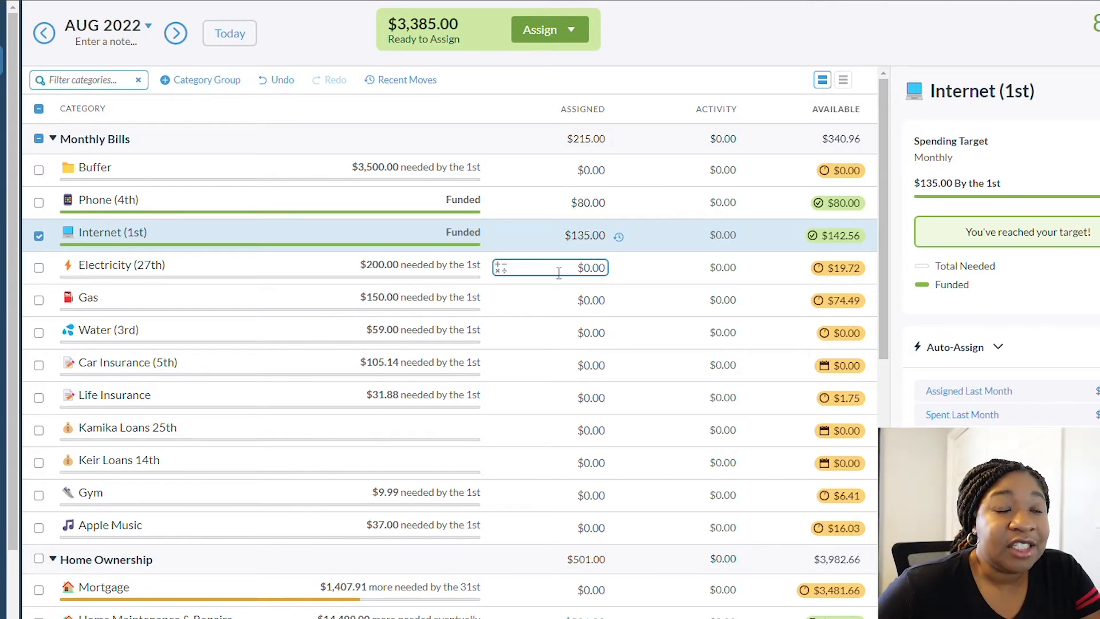
pyautogui.click(593, 269)
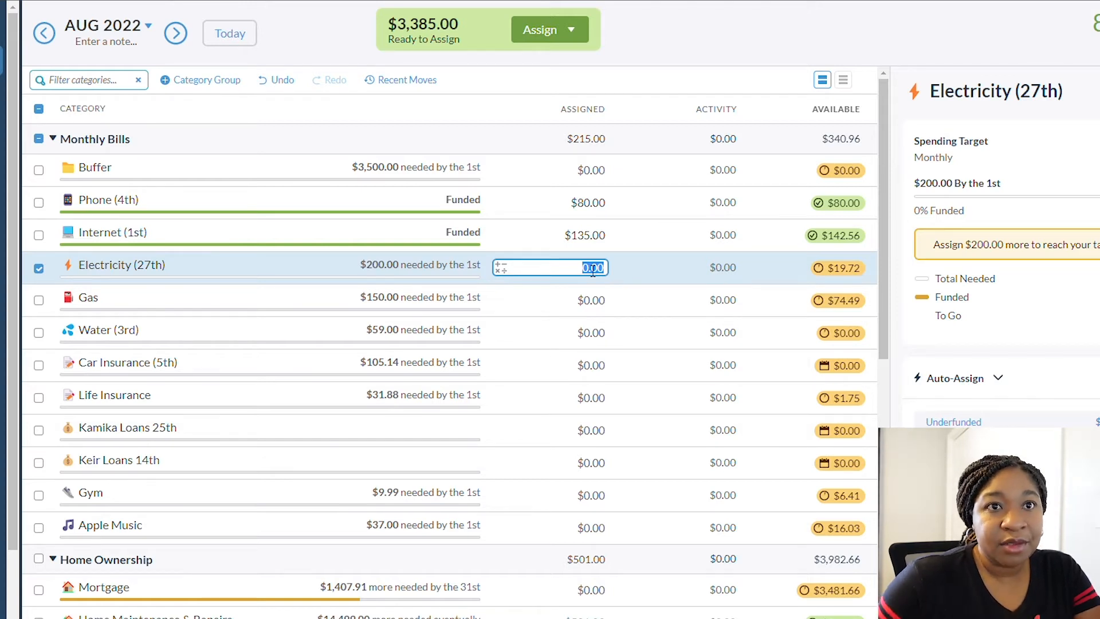
pyautogui.write('235')
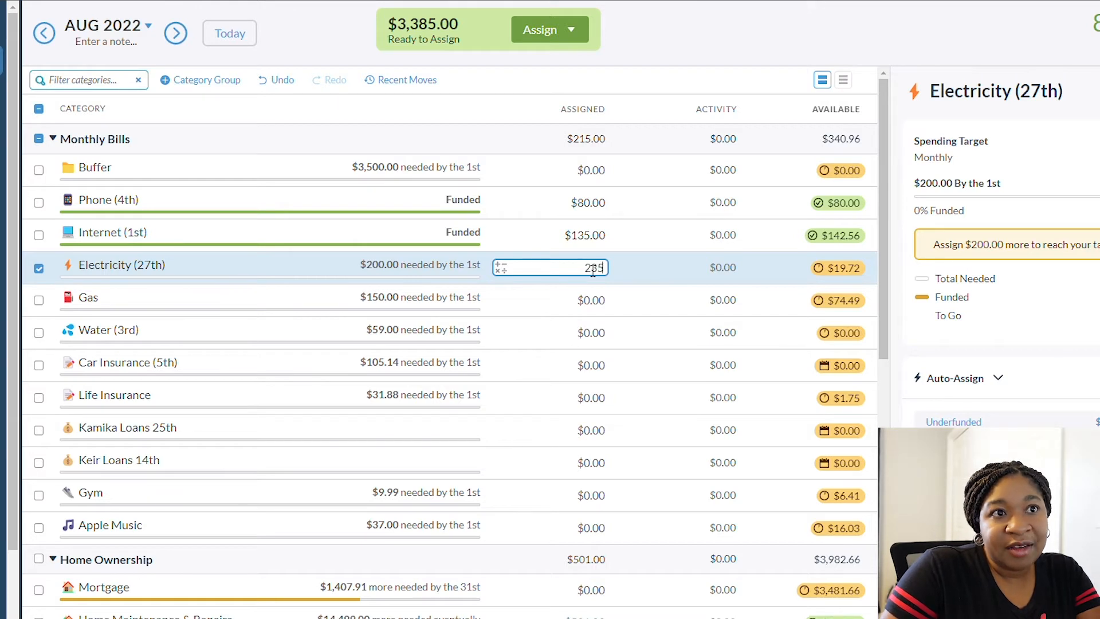
pyautogui.press('Return')
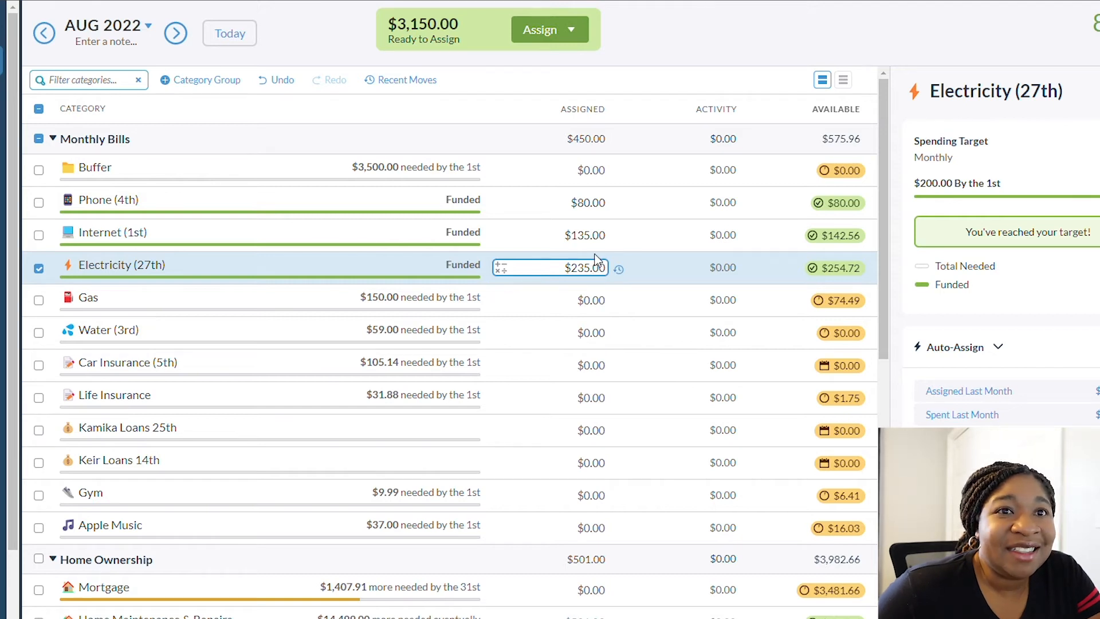
# Assign $40 to the Gas category and revise the amount to $90
pyautogui.click(601, 303)
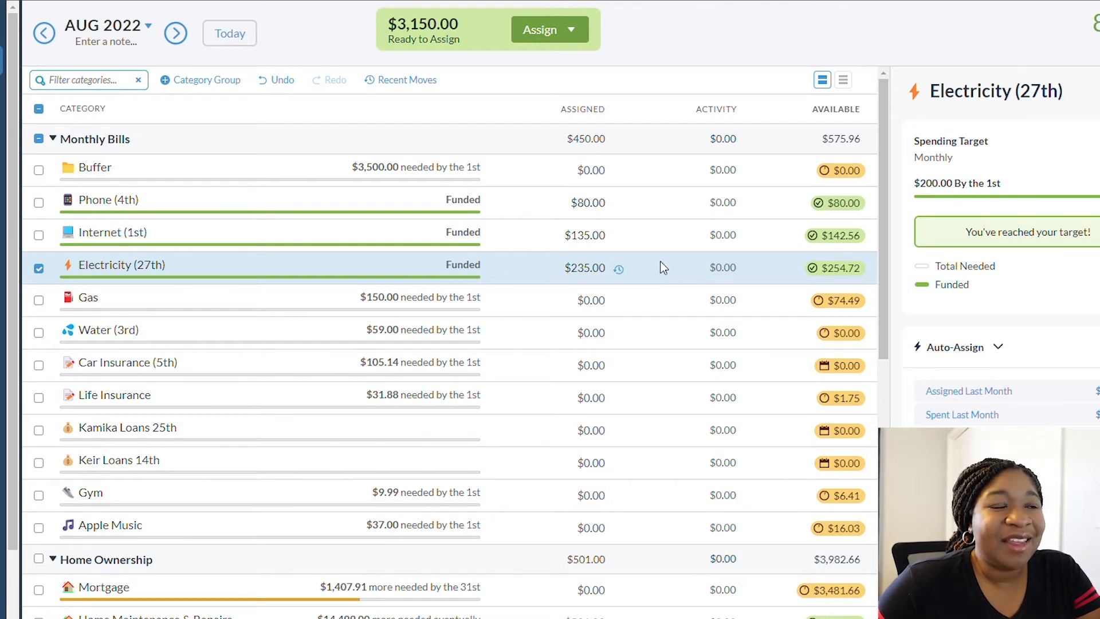
pyautogui.click(566, 302)
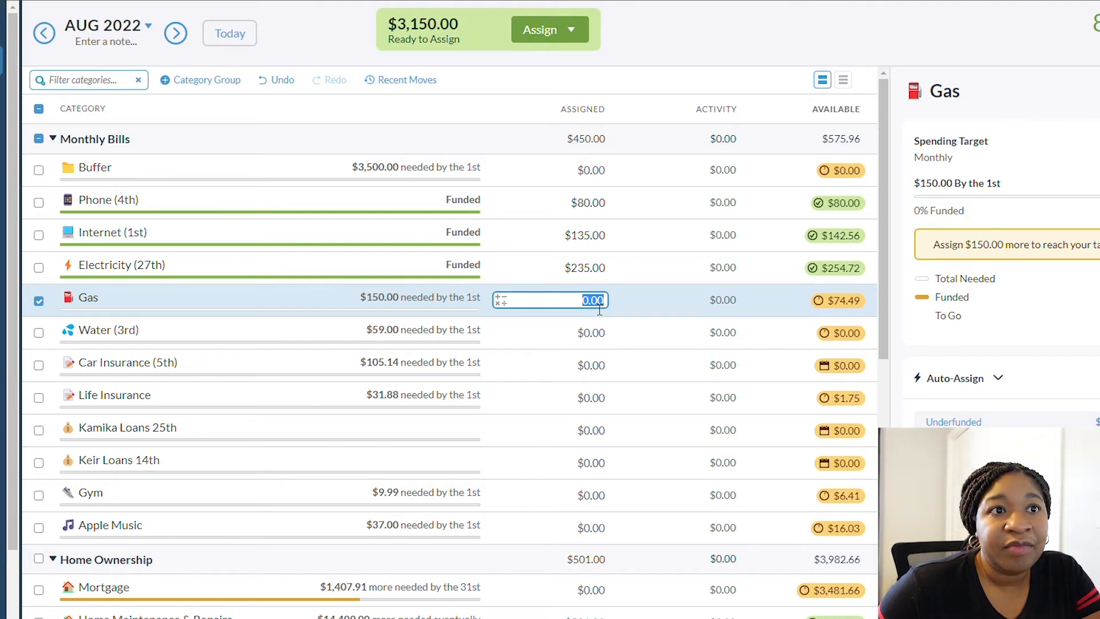
pyautogui.write('40')
pyautogui.press('Return')
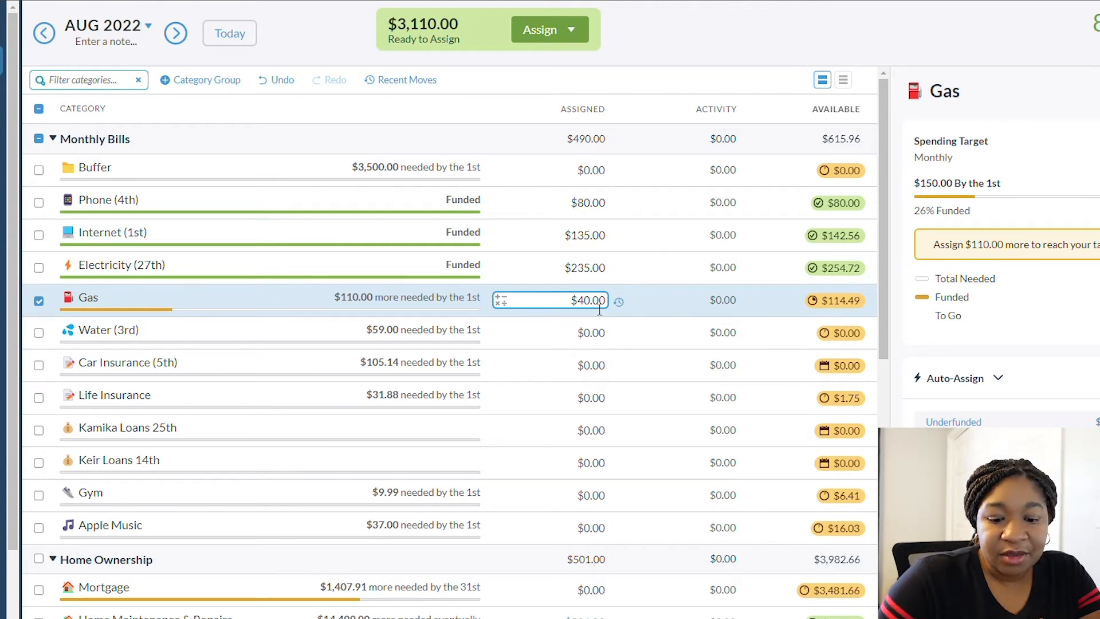
pyautogui.hotkey('ctrl', 'a')
pyautogui.press('BackSpace')
pyautogui.write('90')
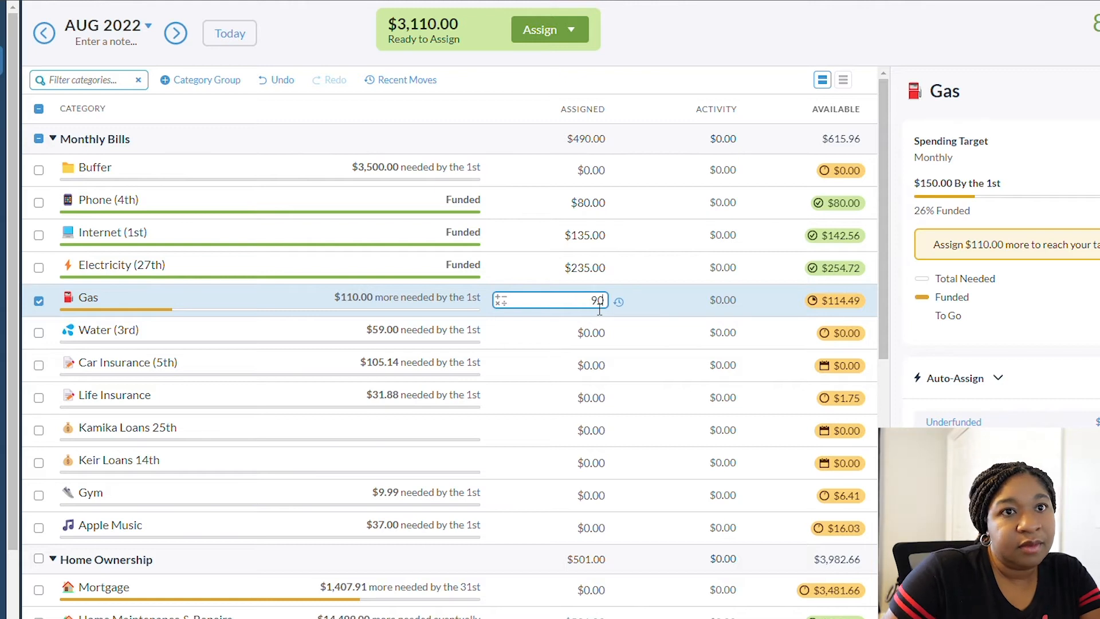
pyautogui.press('Return')
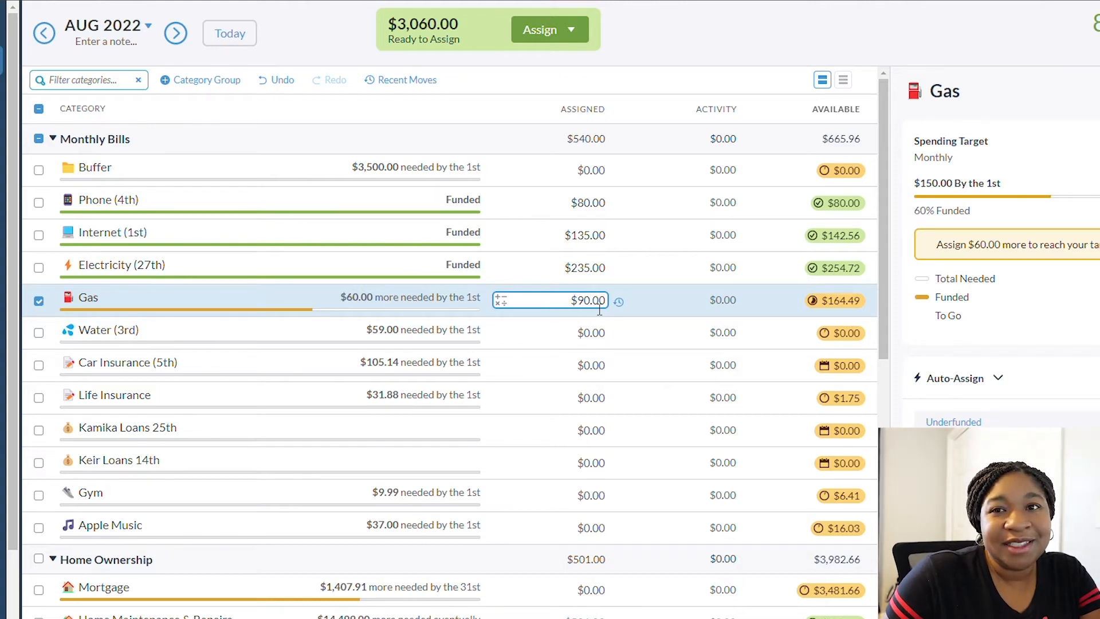
# Set the Gas category's assigned amount to $70
pyautogui.click(599, 309)
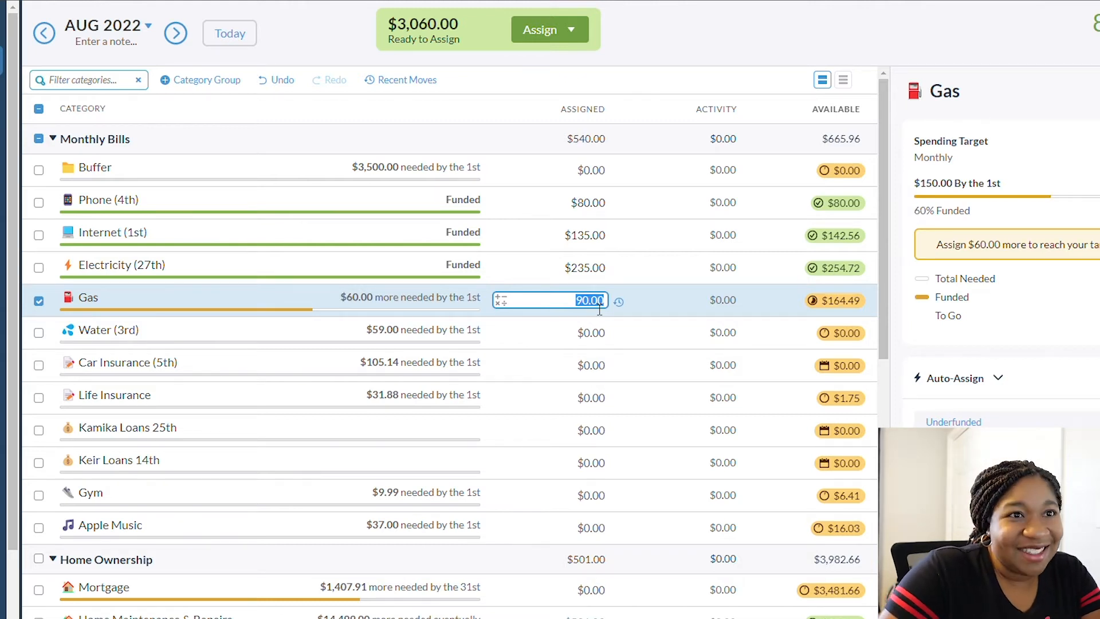
pyautogui.press('BackSpace')
pyautogui.write('70')
pyautogui.press('Return')
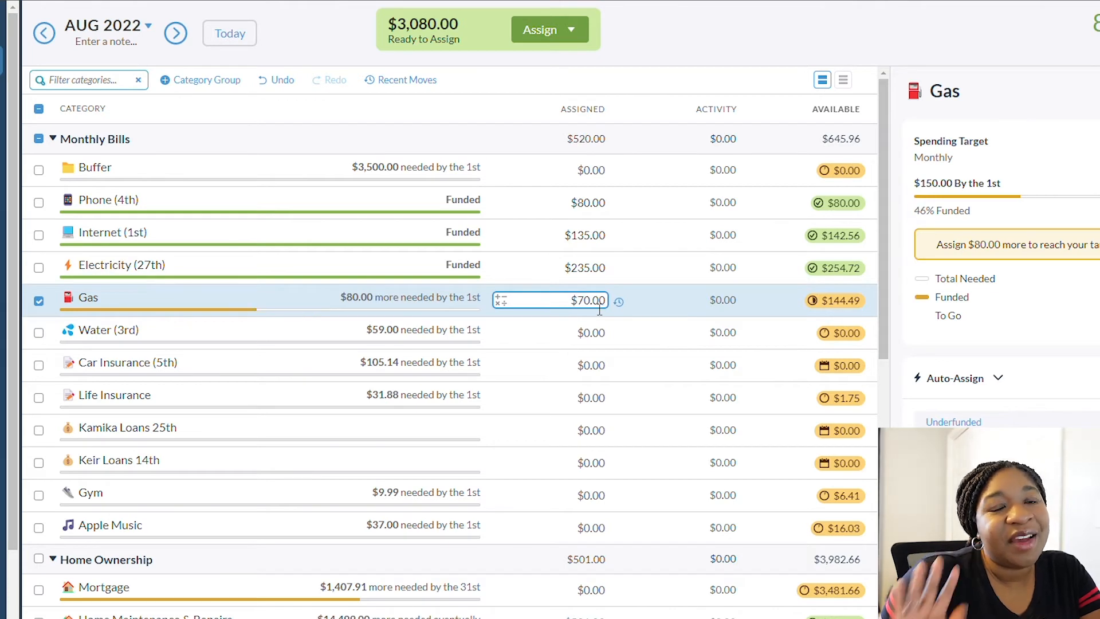
# Assign $62 to Water (3rd) and $105.14 to Car Insurance (5th) under Monthly Bills
pyautogui.click(575, 335)
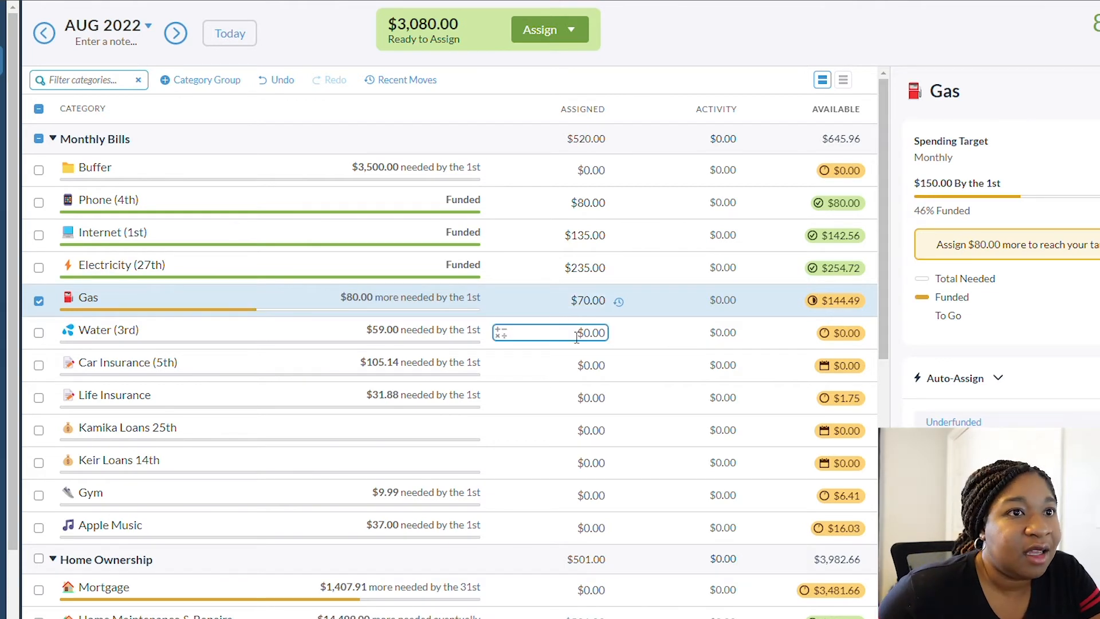
pyautogui.click(556, 343)
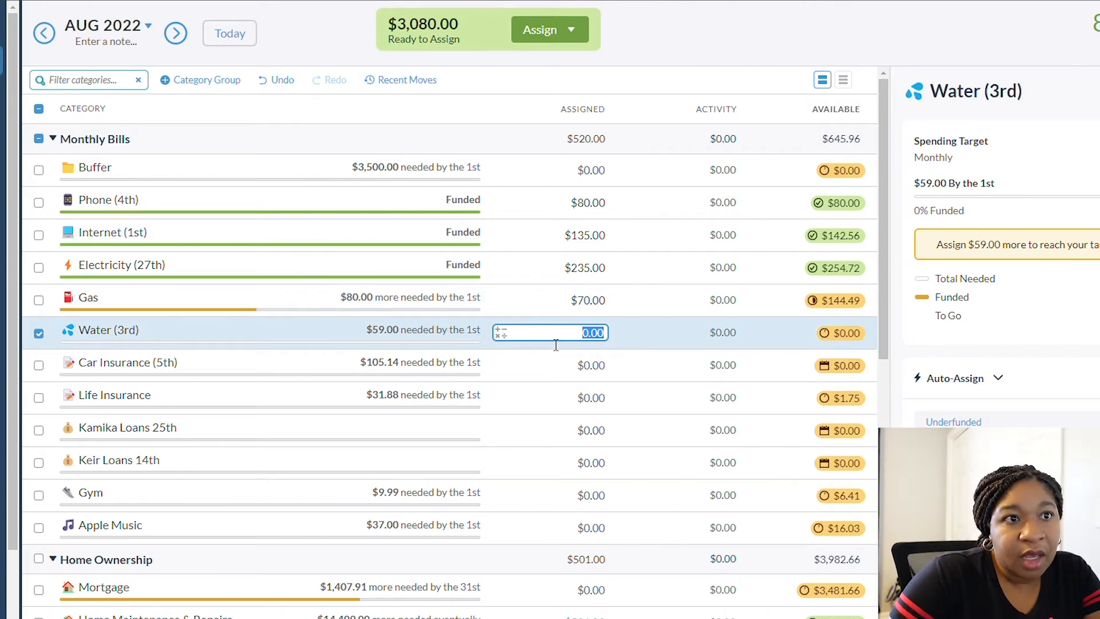
pyautogui.write('62')
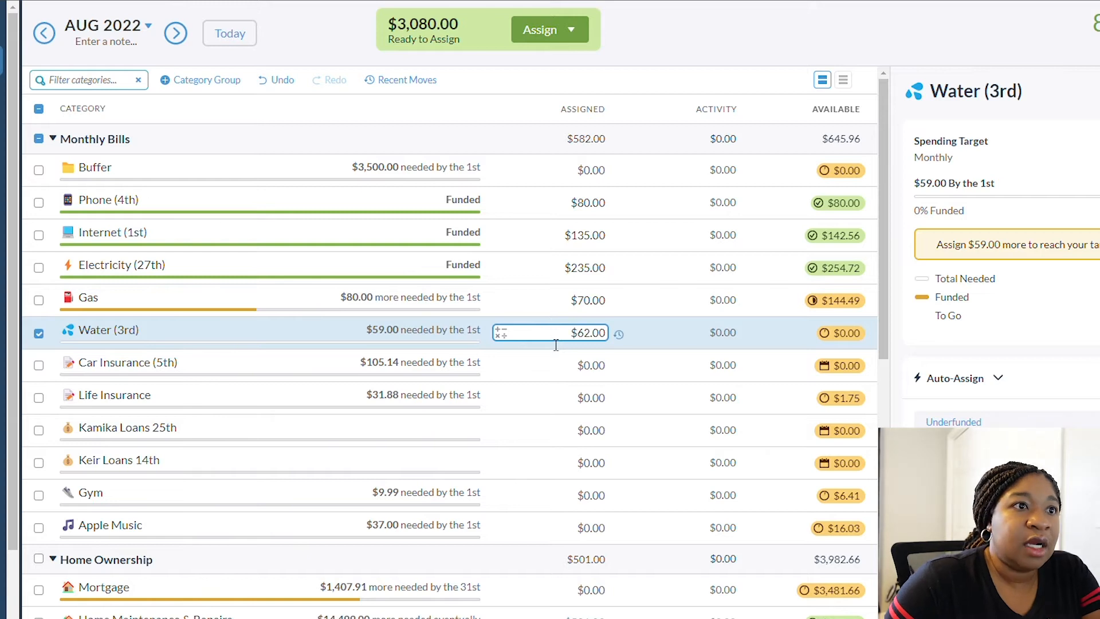
pyautogui.press('Return')
pyautogui.click(565, 365)
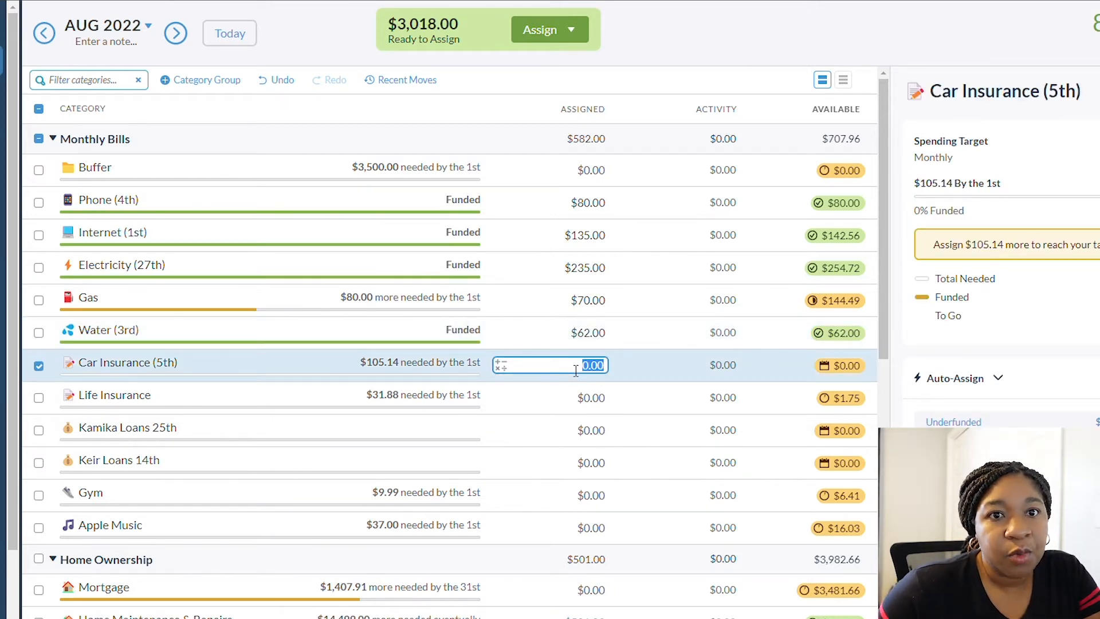
pyautogui.write('105.14')
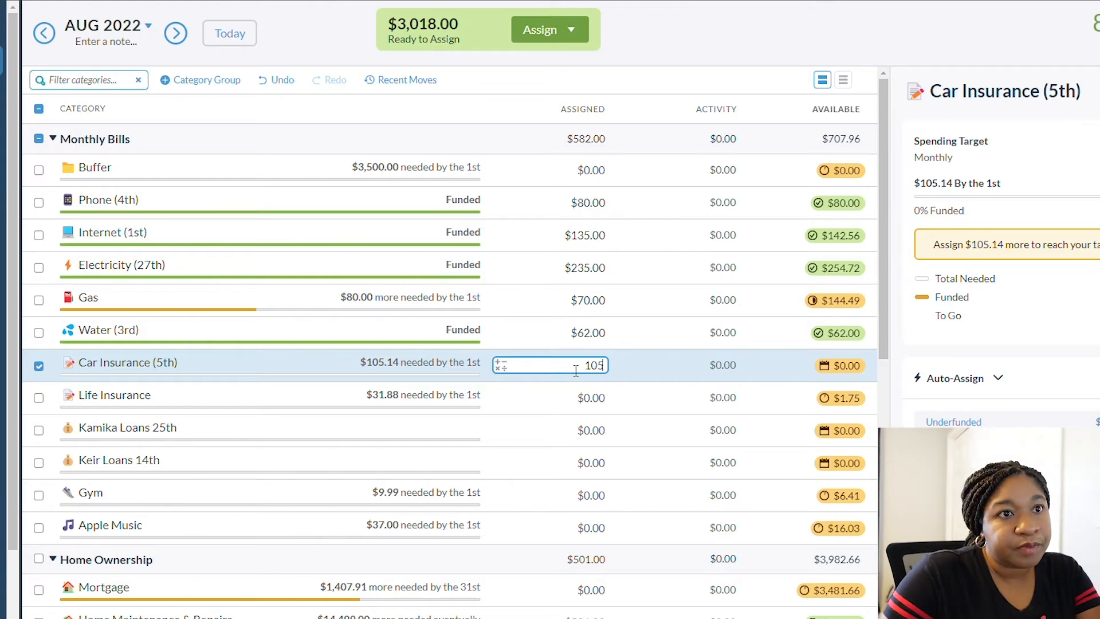
pyautogui.press('Return')
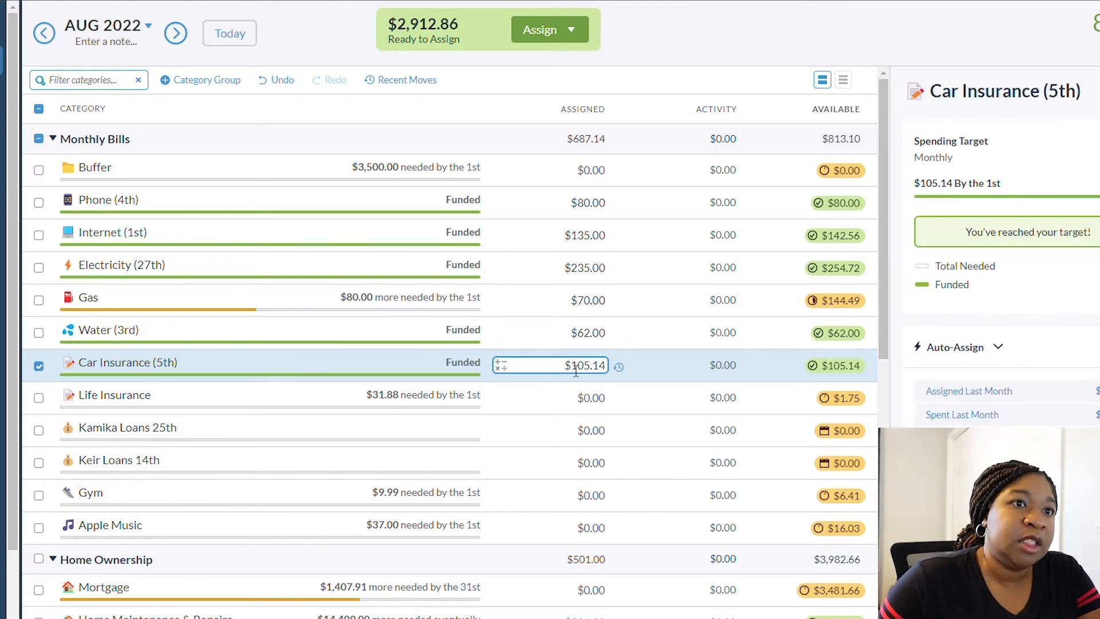
# Assign $31.88 to the Life Insurance category
pyautogui.click(604, 396)
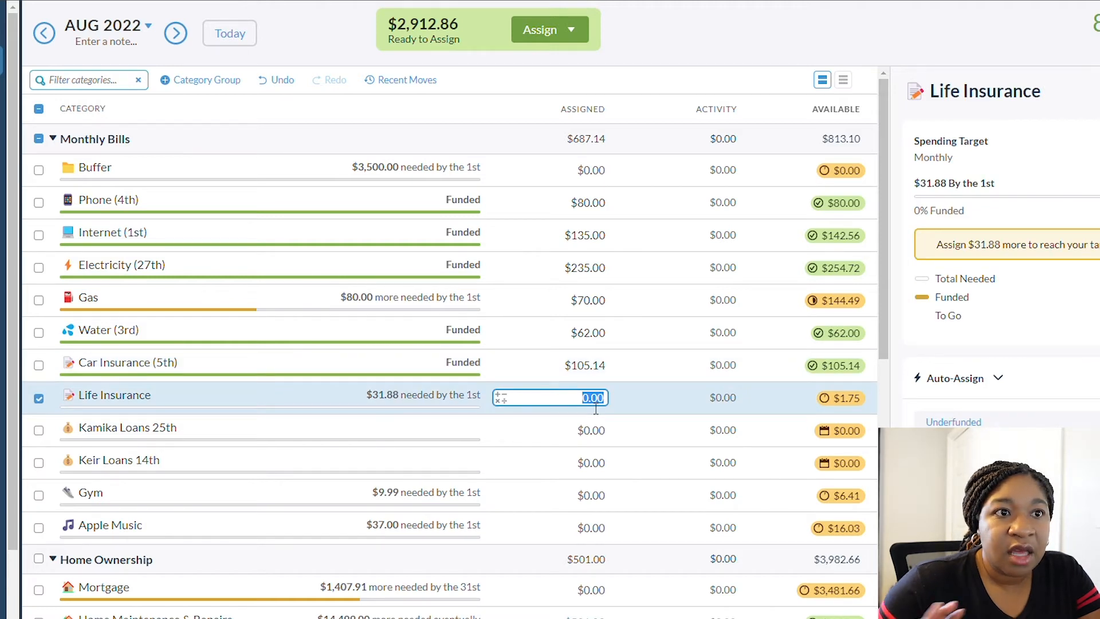
pyautogui.write('3')
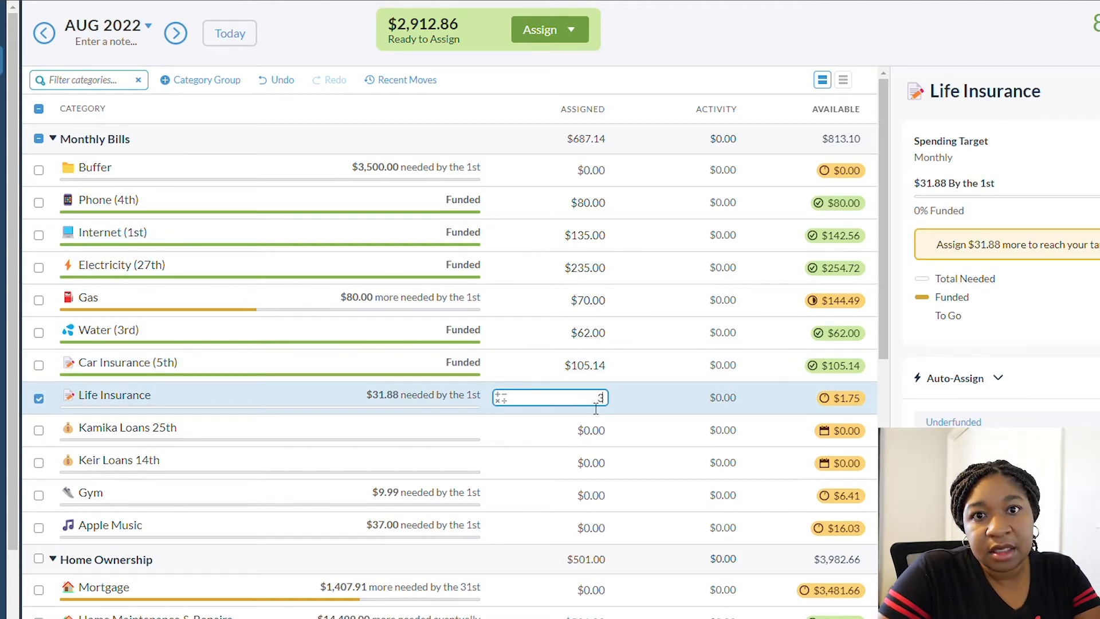
pyautogui.write('1')
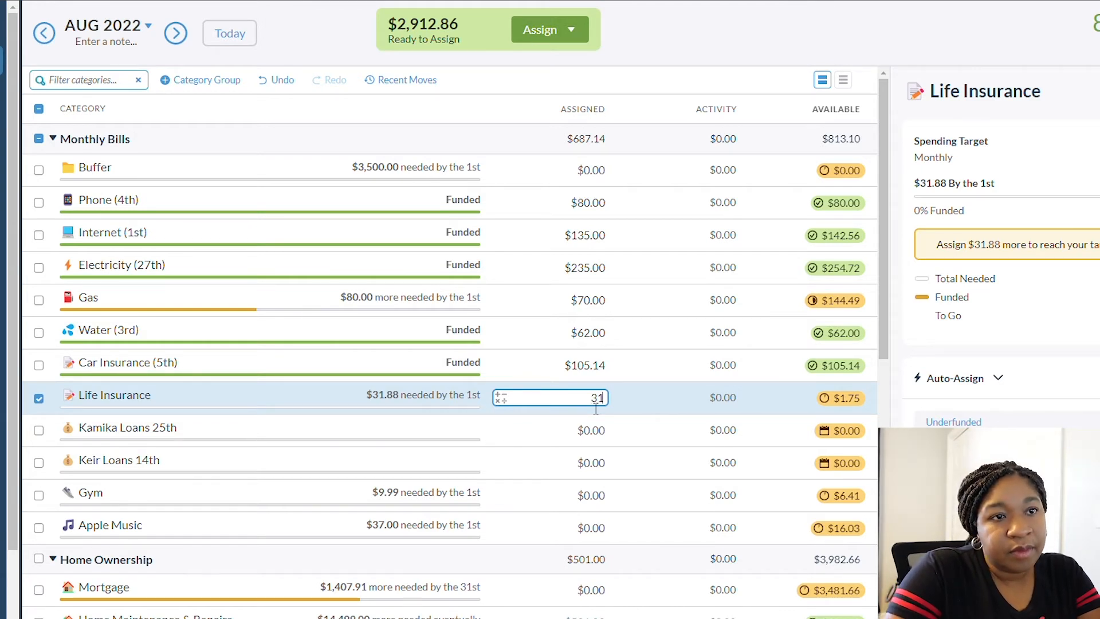
pyautogui.write('.88')
pyautogui.press('Return')
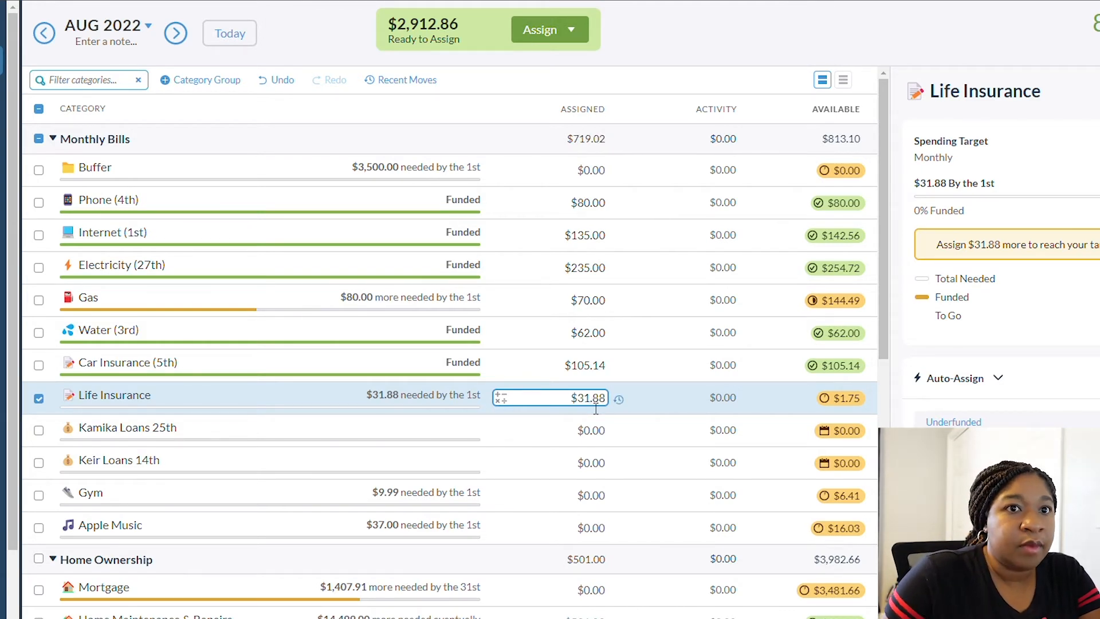
pyautogui.click(586, 431)
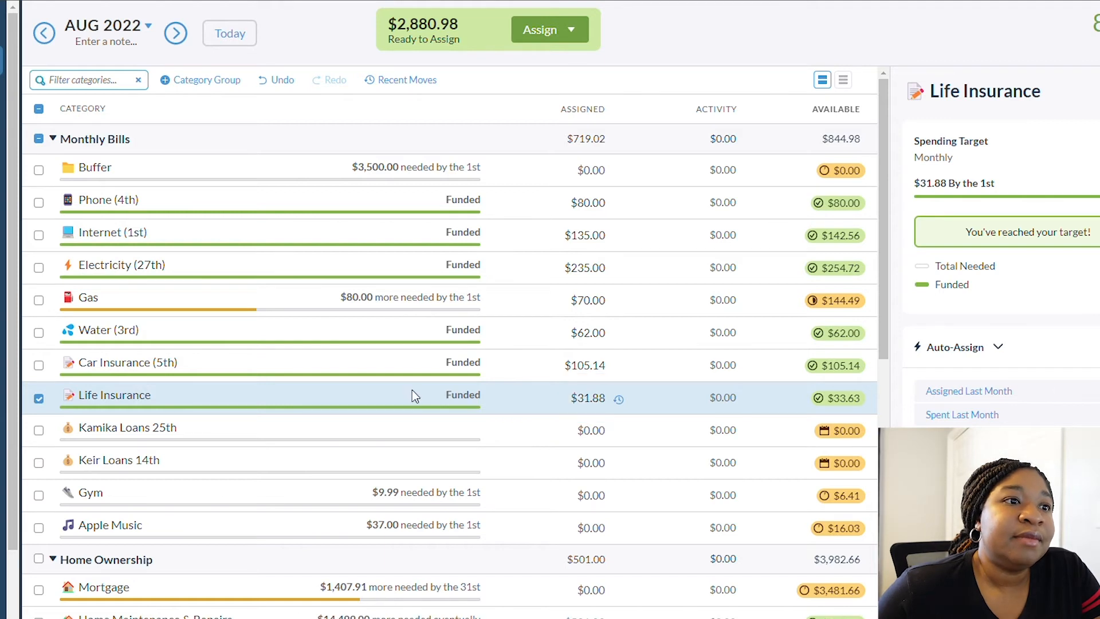
# Assign $9.99 to the Gym category
pyautogui.click(499, 494)
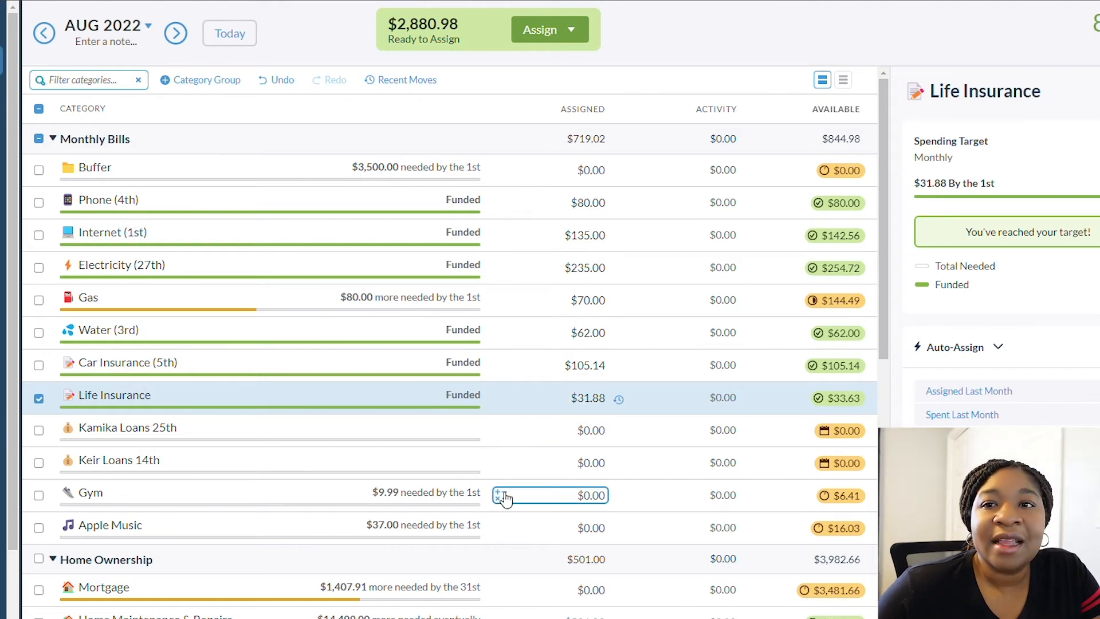
pyautogui.click(599, 503)
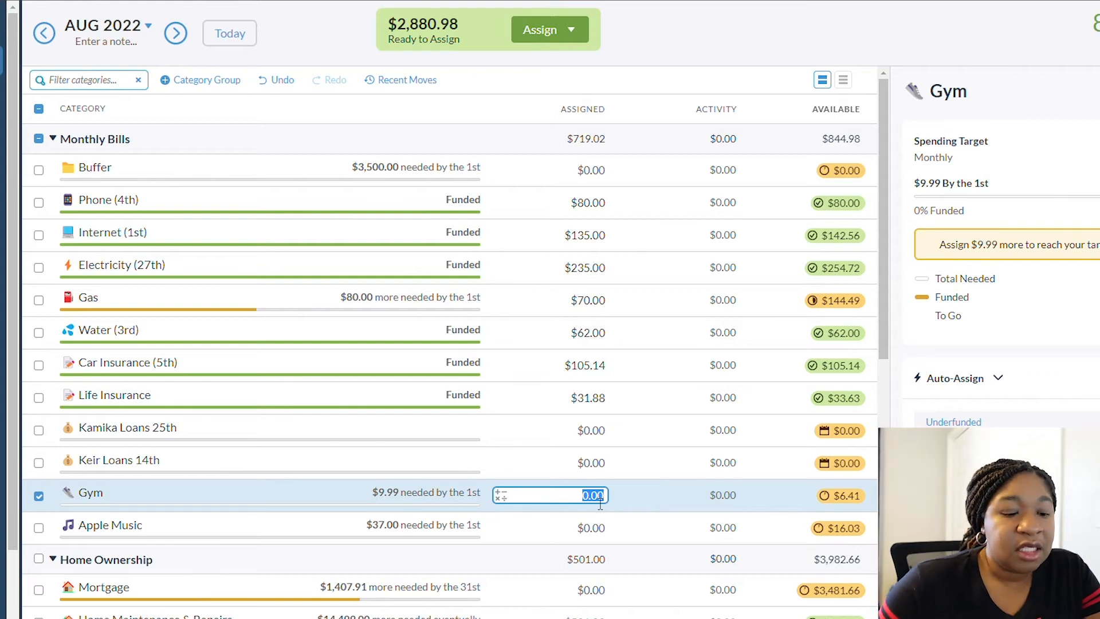
pyautogui.write('9.99')
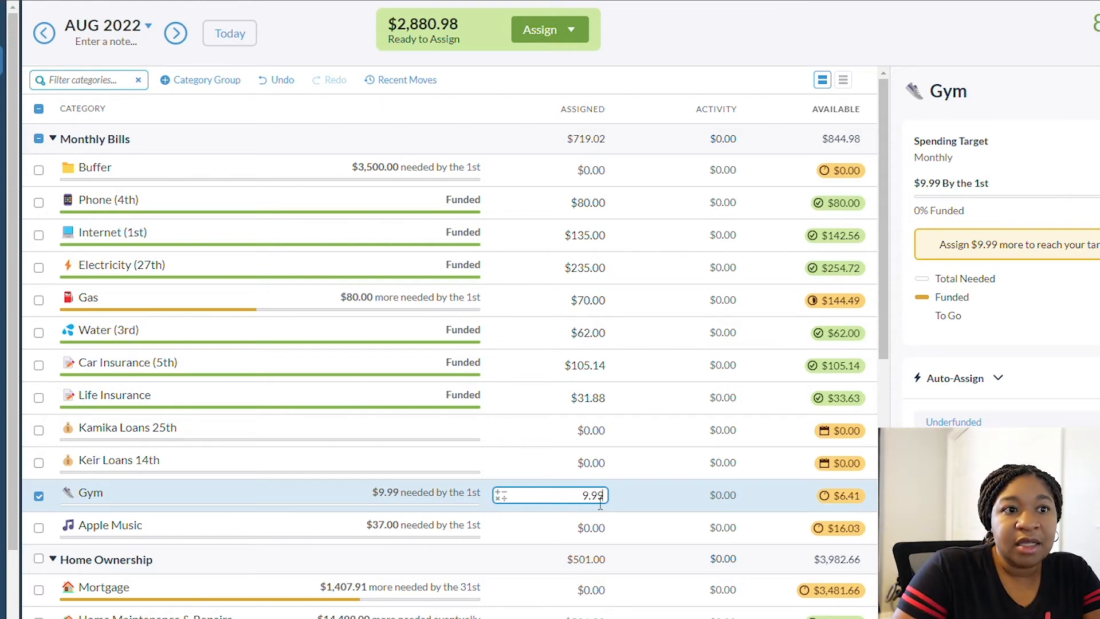
pyautogui.press('Return')
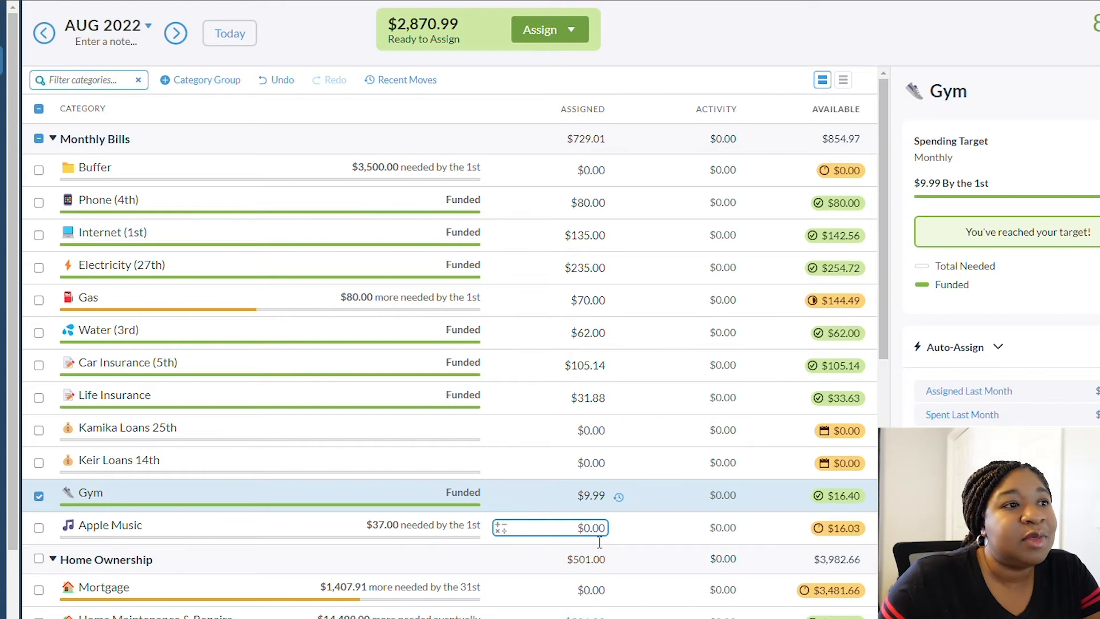
# Move the $16.03 available in Apple Music to Inflow: Ready to Assign
pyautogui.click(595, 529)
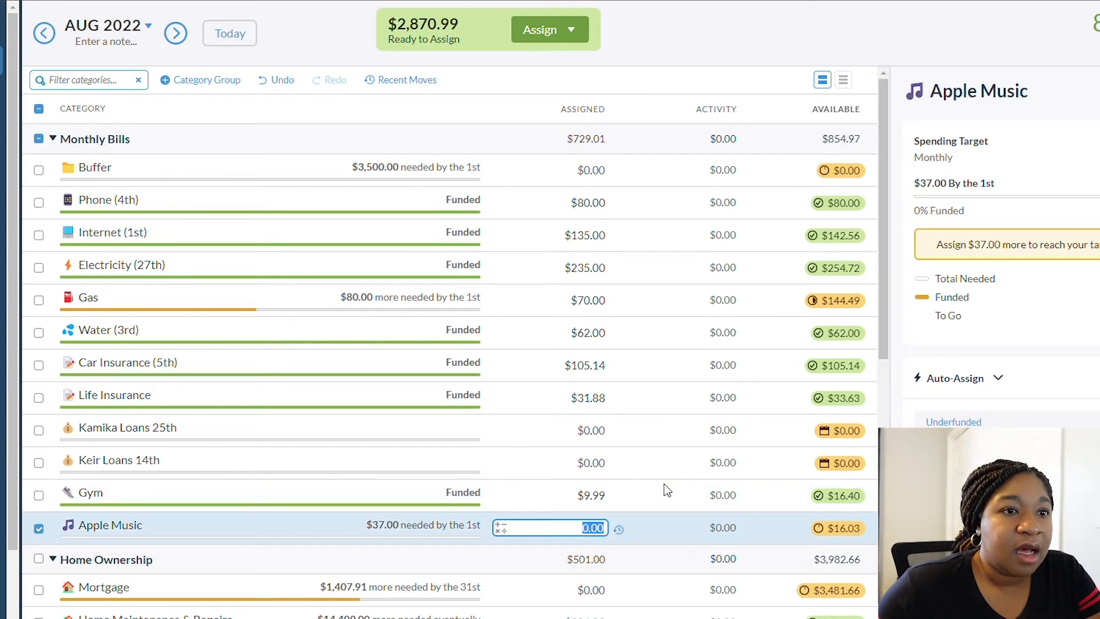
pyautogui.click(861, 533)
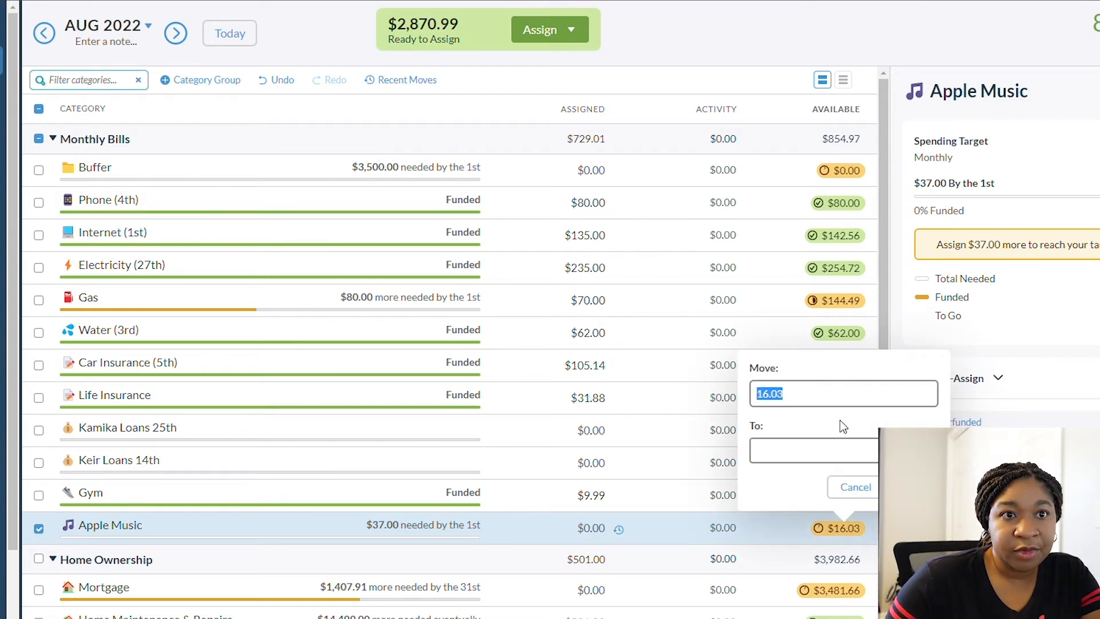
pyautogui.click(844, 451)
pyautogui.click(836, 524)
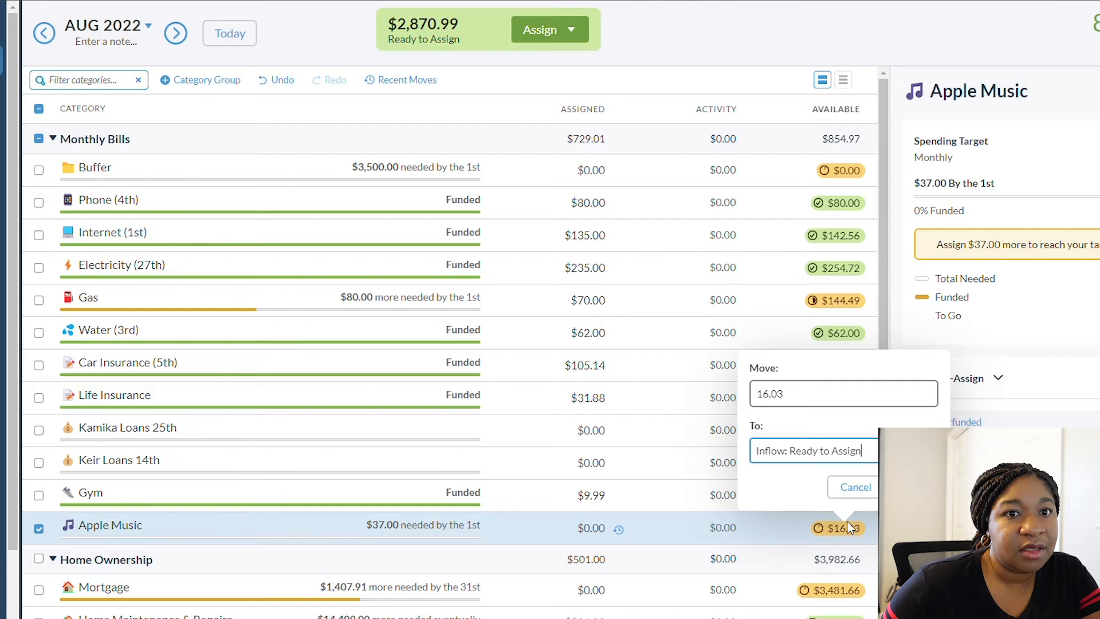
pyautogui.press('Return')
# Add $37 to the amount assigned to the Apple Music category
pyautogui.click(592, 539)
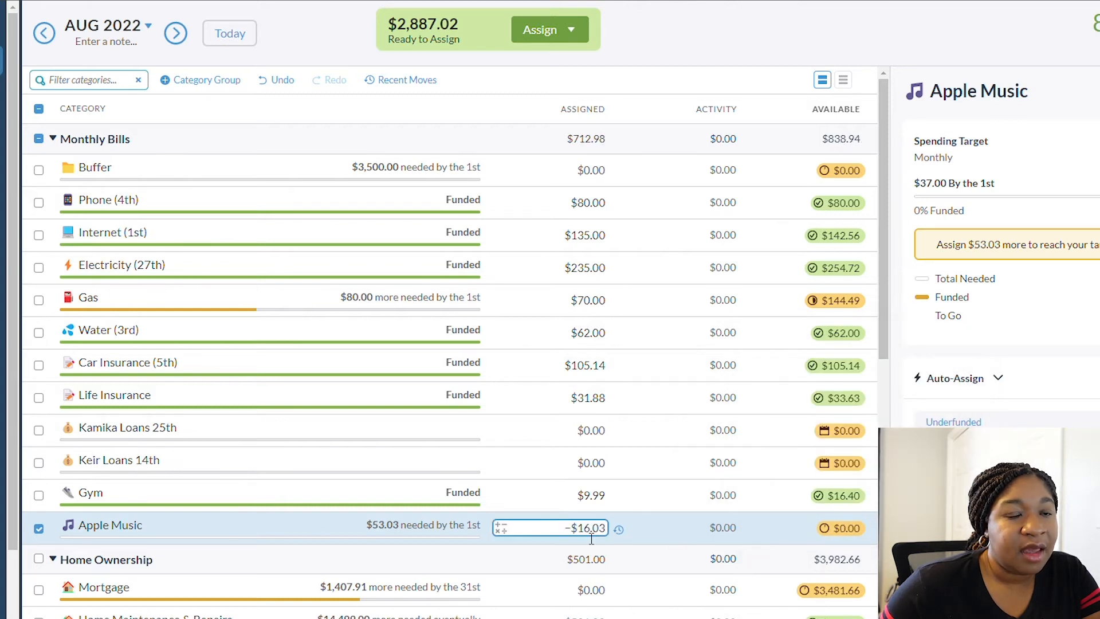
pyautogui.press('Right')
pyautogui.write('+37')
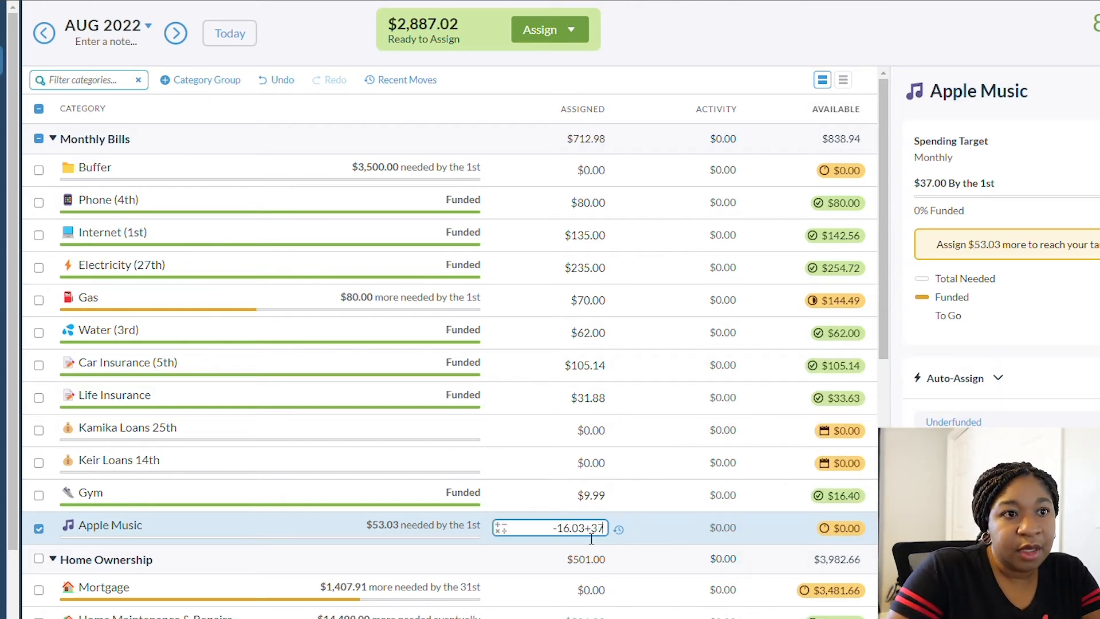
pyautogui.press('Return')
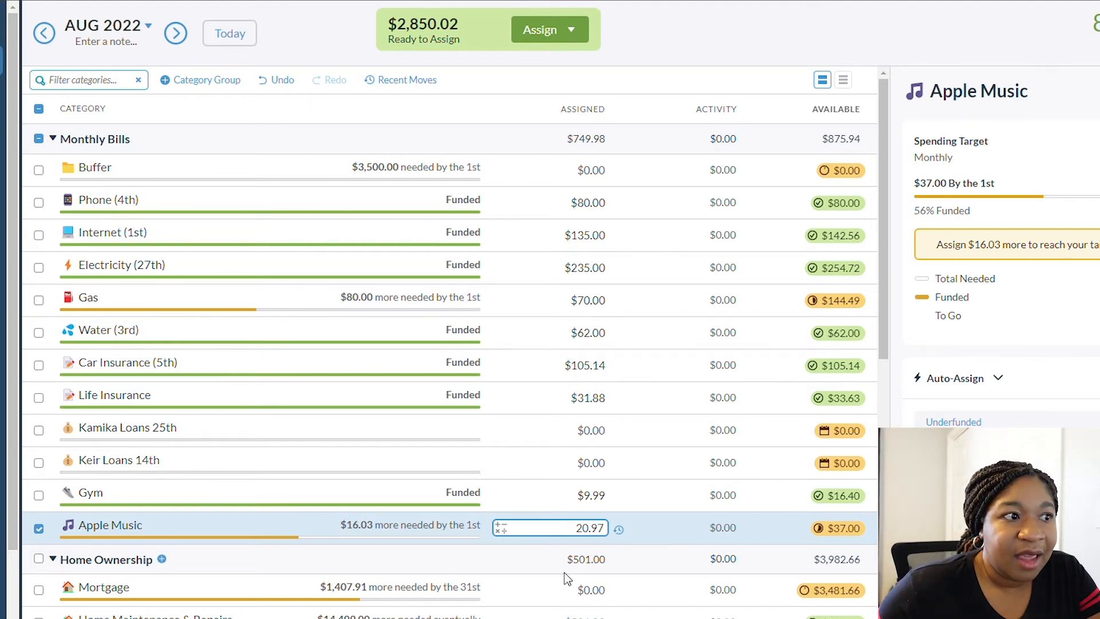
# Assign $1,407.91 to the Mortgage category under Home Ownership
pyautogui.scroll(-1, 564, 579)
pyautogui.scroll(-2, 565, 579)
pyautogui.click(586, 372)
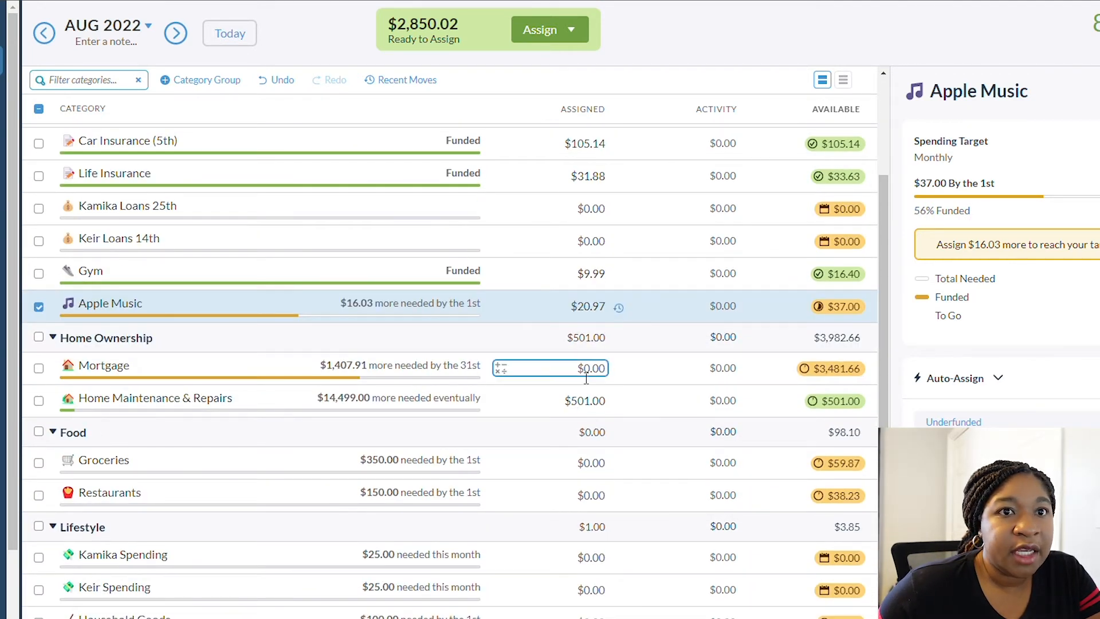
pyautogui.write('1')
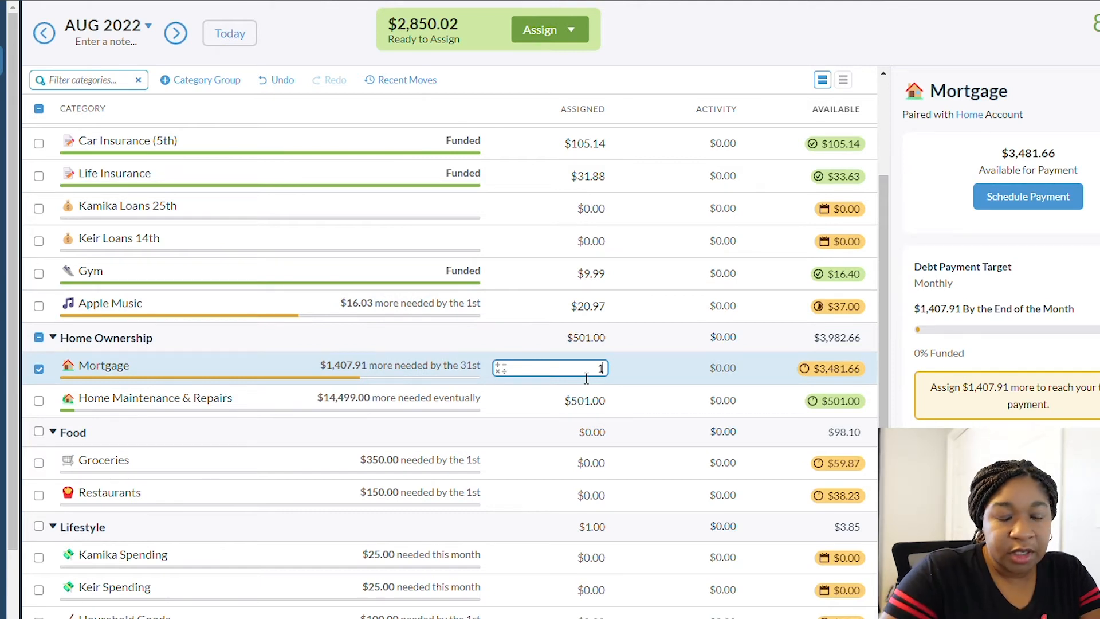
pyautogui.write(',407.91')
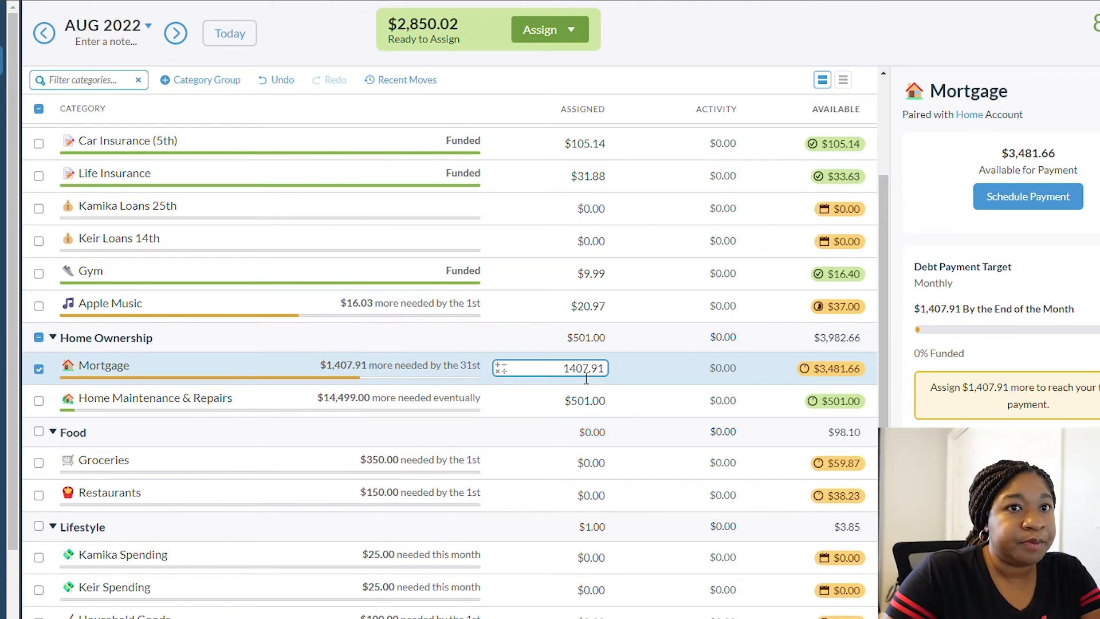
pyautogui.press('Return')
pyautogui.click(573, 411)
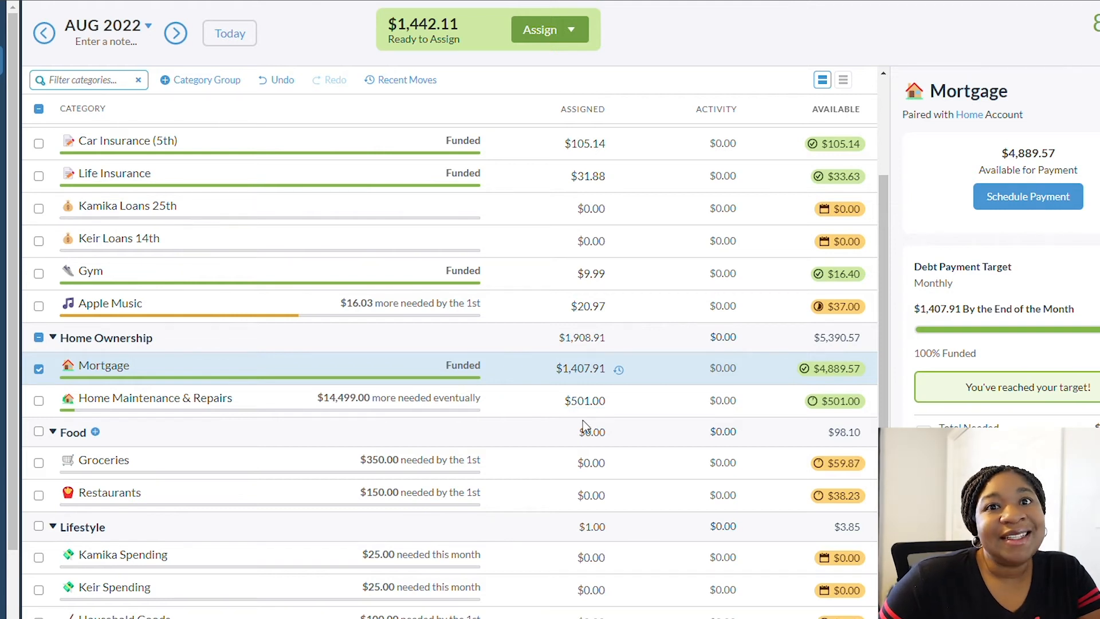
pyautogui.click(586, 401)
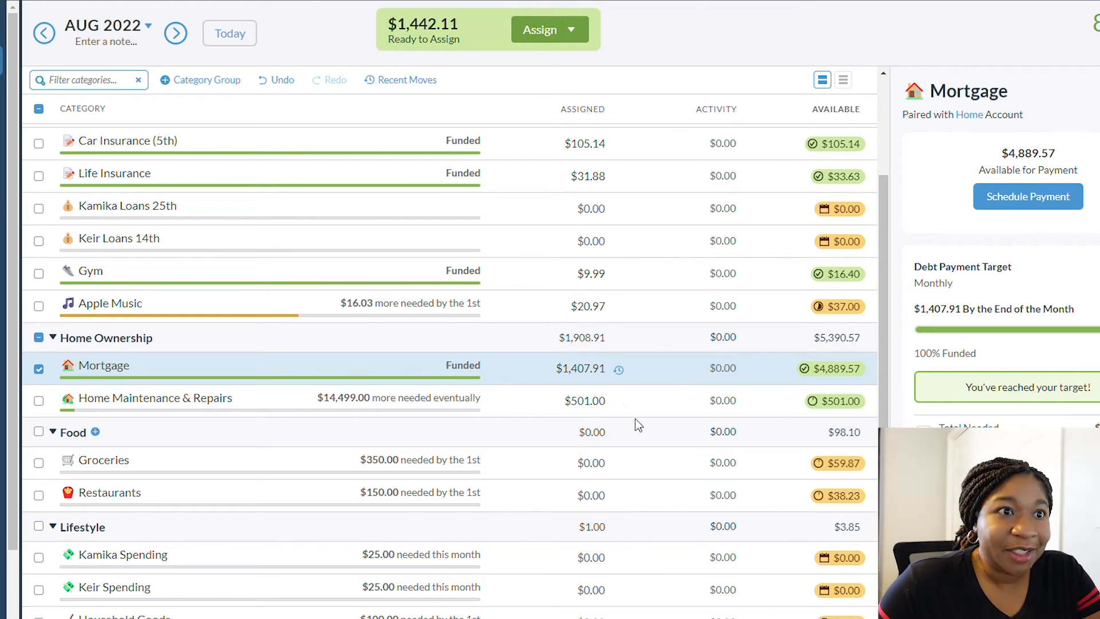
# Assign $350 to Groceries and $150 to Restaurants in the Food group
pyautogui.scroll(-1, 613, 430)
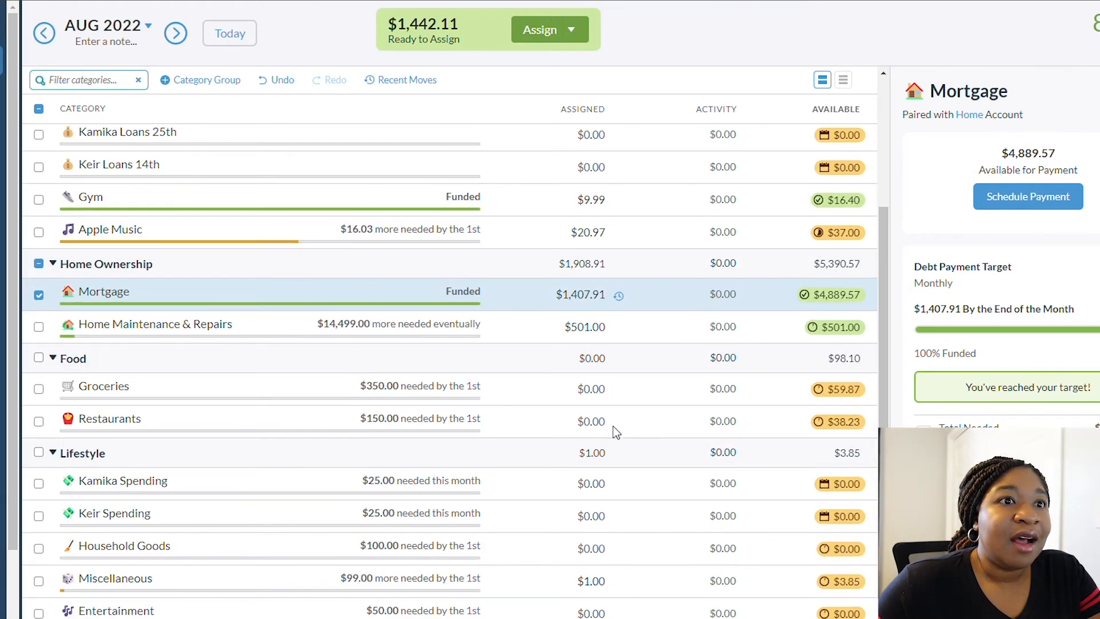
pyautogui.click(595, 397)
pyautogui.write('350')
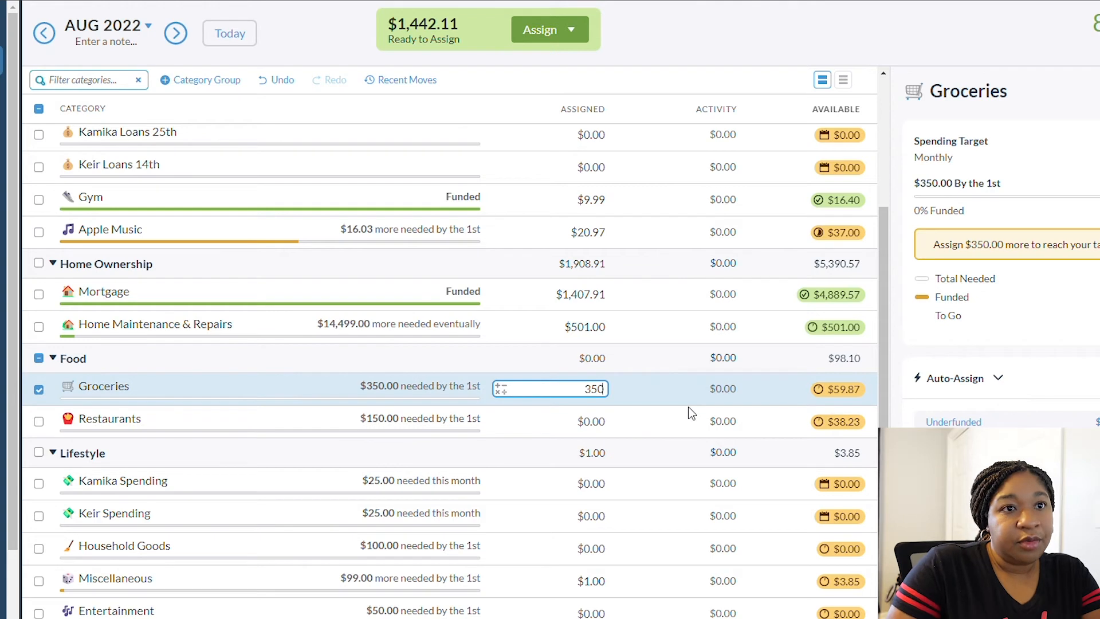
pyautogui.press('Return')
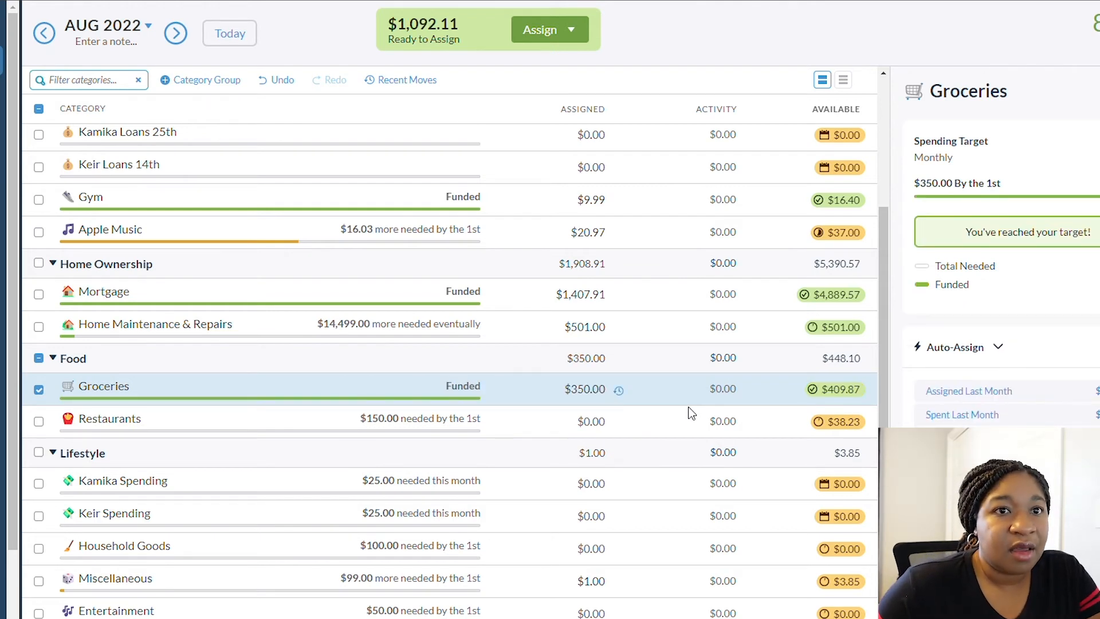
pyautogui.click(596, 426)
pyautogui.write('150')
pyautogui.press('Return')
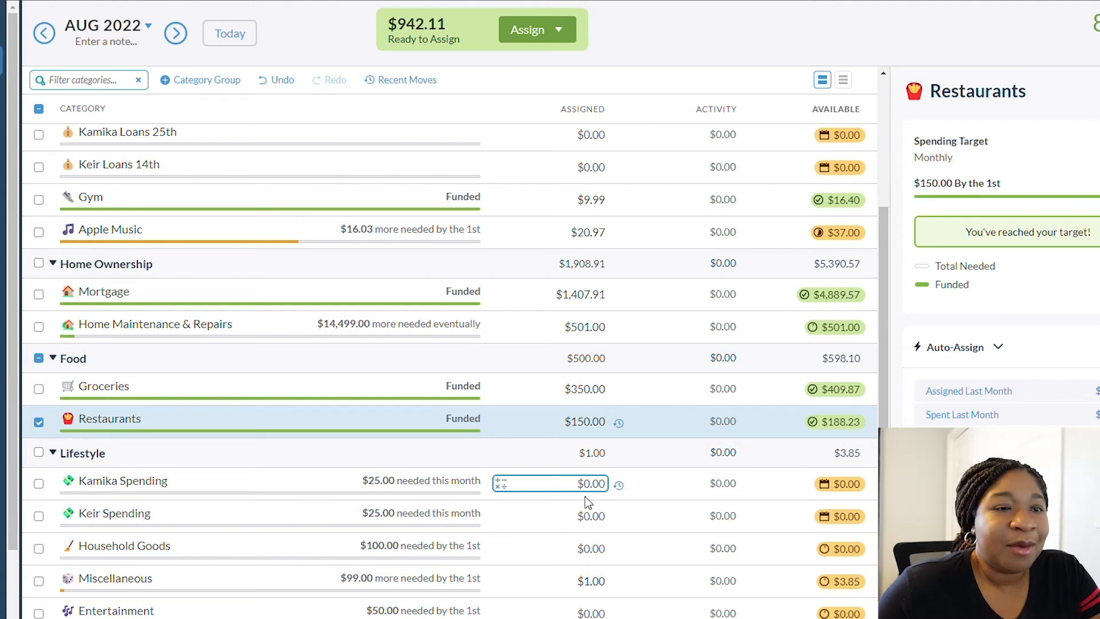
# Assign $60 to each of the two personal spending categories at the start of the Lifestyle group
pyautogui.scroll(-3, 592, 497)
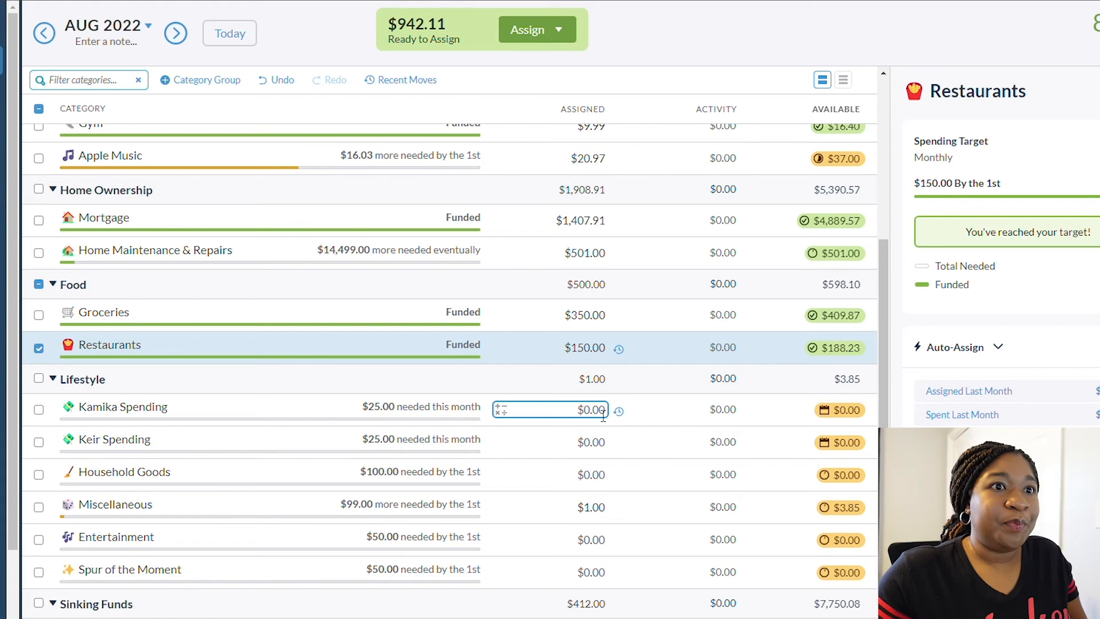
pyautogui.click(602, 417)
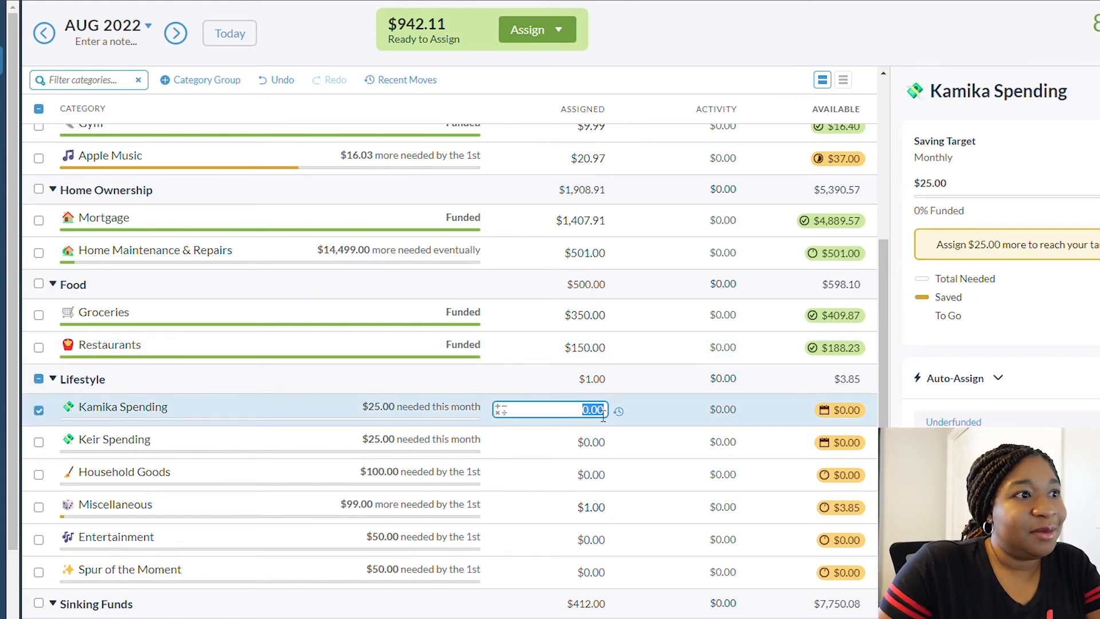
pyautogui.write('60')
pyautogui.press('Return')
pyautogui.click(594, 452)
pyautogui.write('60')
pyautogui.press('Return')
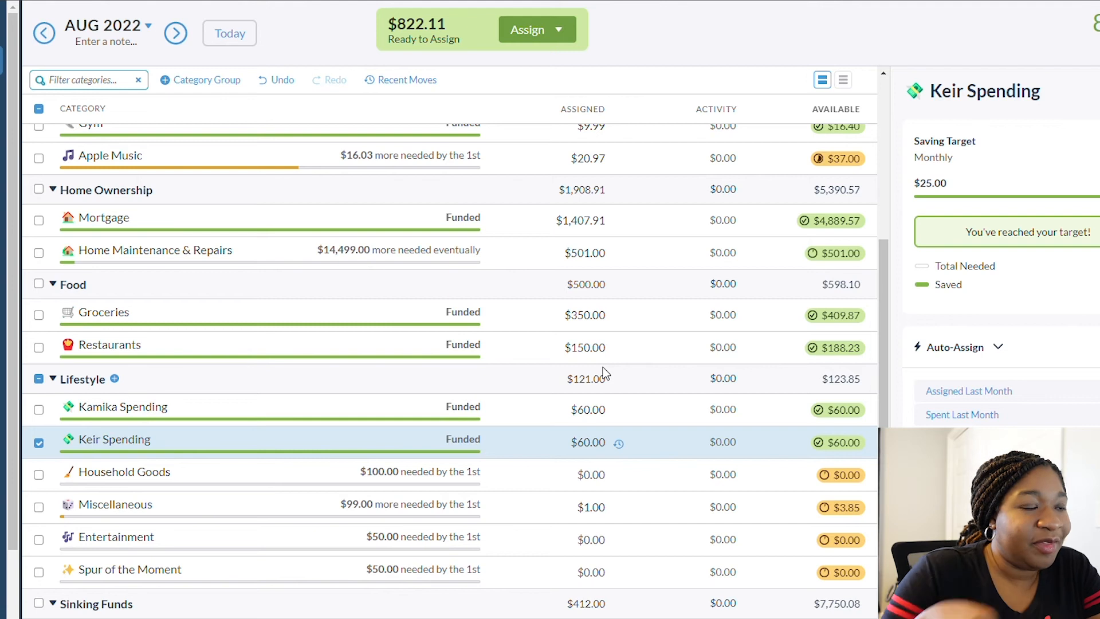
# Assign $100 to Household Goods and add $100 to the amount already assigned to Miscellaneous
pyautogui.click(586, 478)
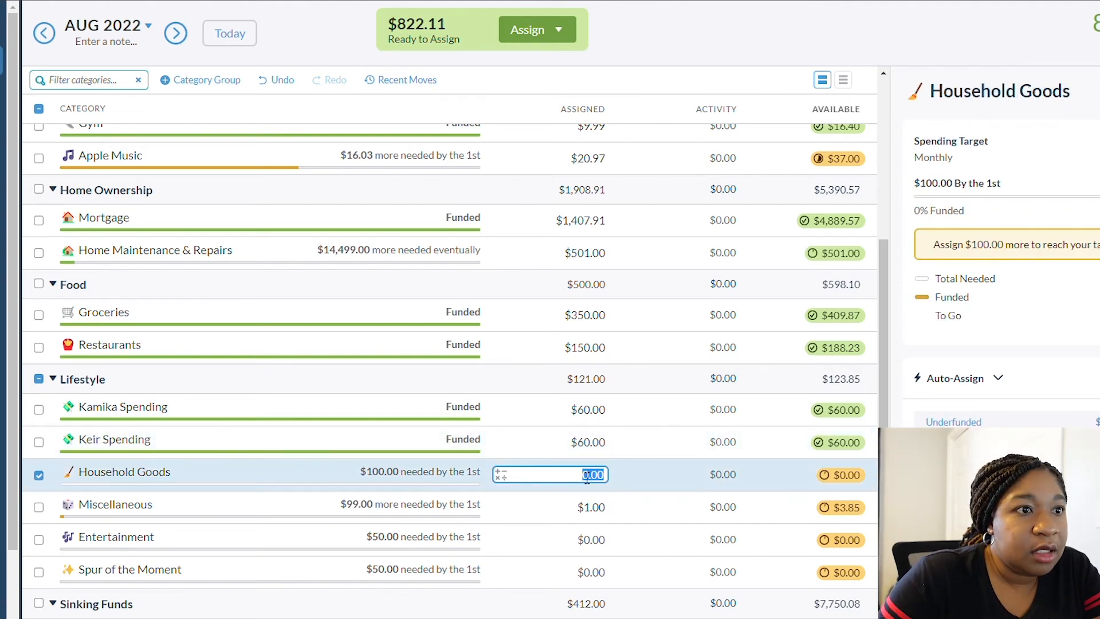
pyautogui.write('100')
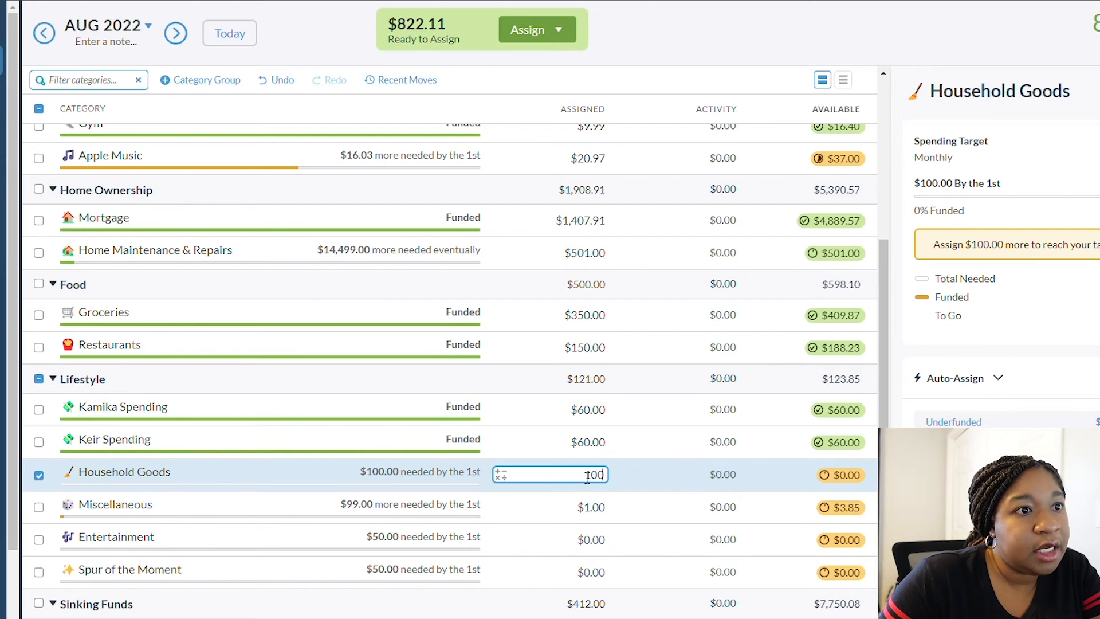
pyautogui.press('Return')
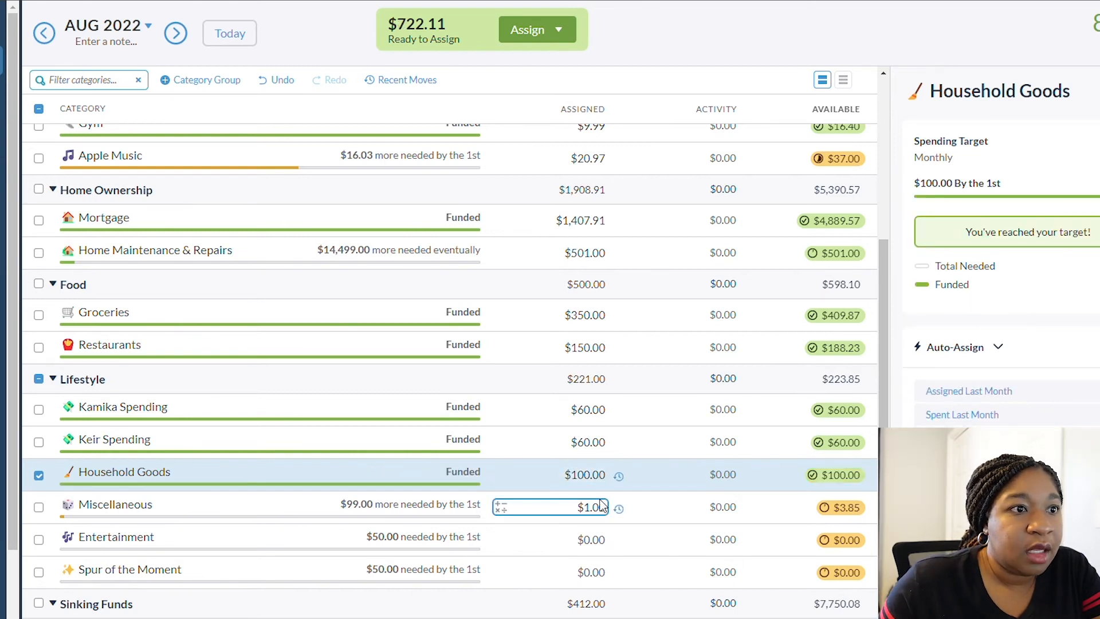
pyautogui.click(599, 507)
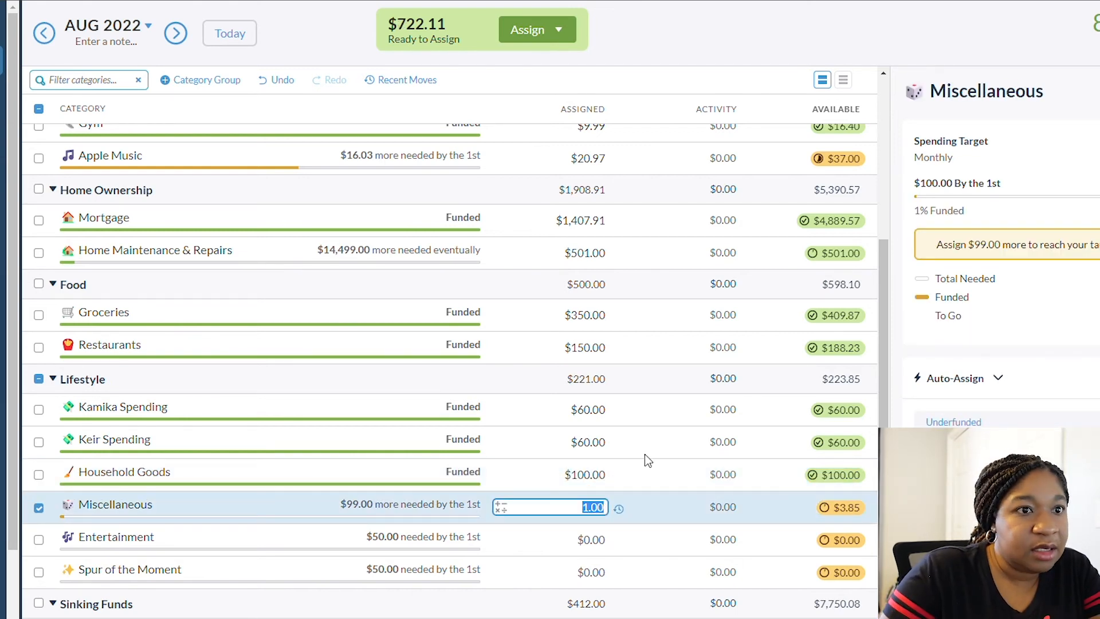
pyautogui.press('End')
pyautogui.write('+100')
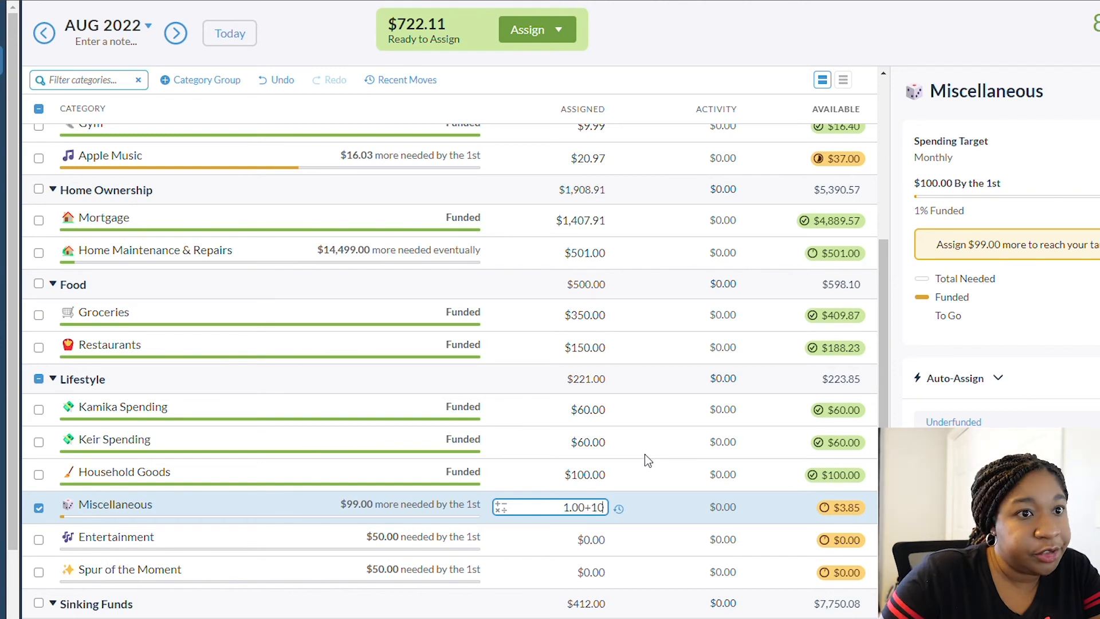
pyautogui.press('Return')
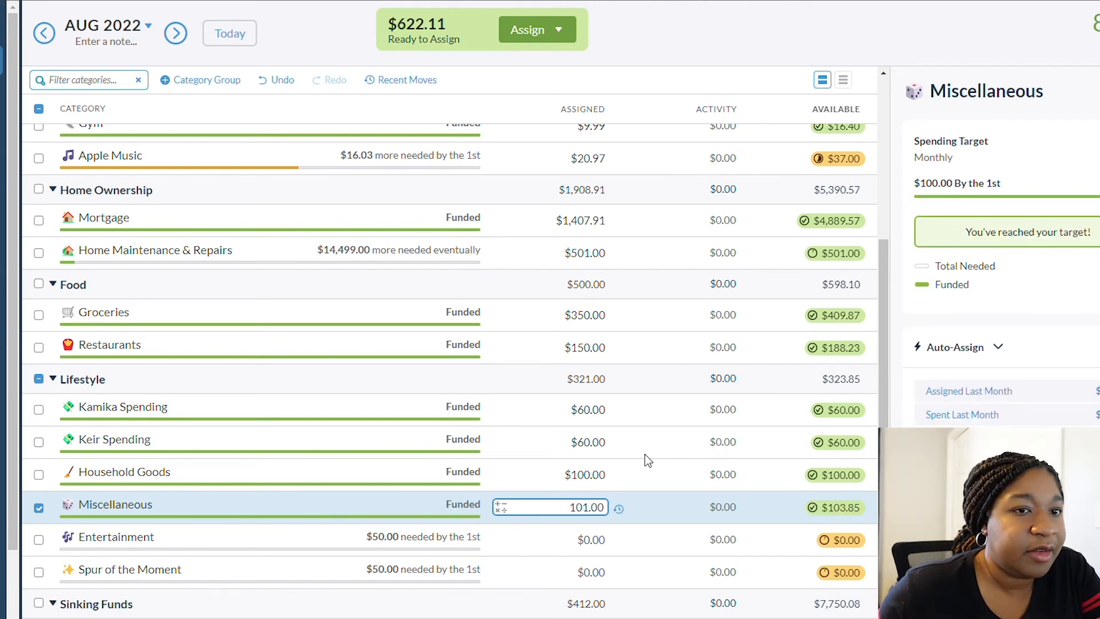
# Assign $50 each to the Entertainment and Spur of the Moment categories under Lifestyle
pyautogui.click(586, 541)
pyautogui.write('50')
pyautogui.press('Return')
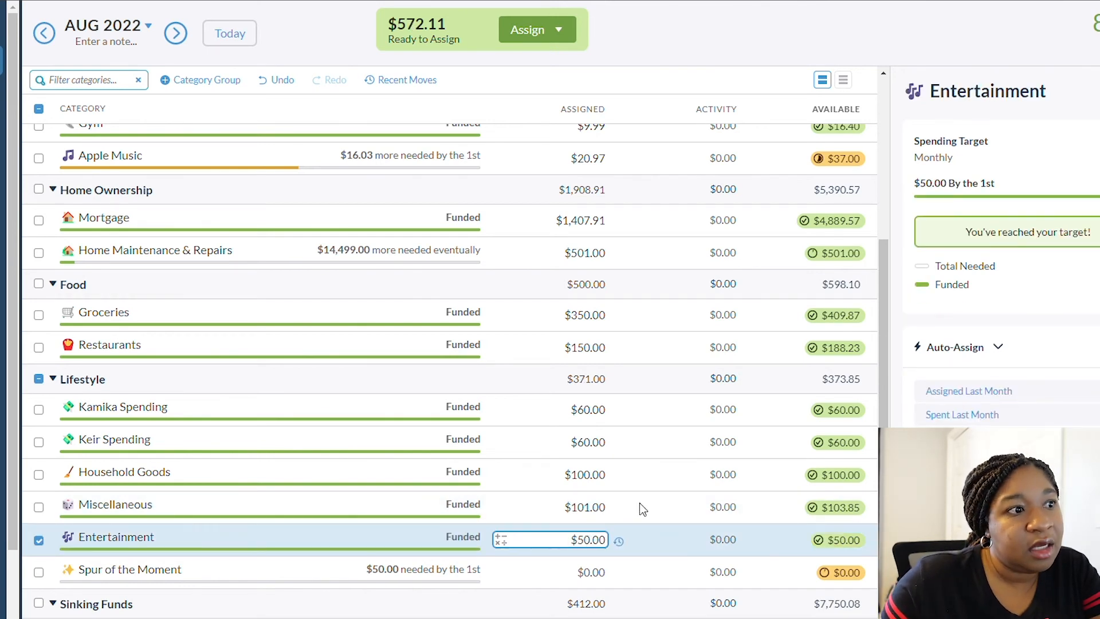
pyautogui.click(591, 579)
pyautogui.write('50')
pyautogui.press('Return')
# Assign $40 to the Christmas Account category in Sinking Funds
pyautogui.scroll(-4, 590, 581)
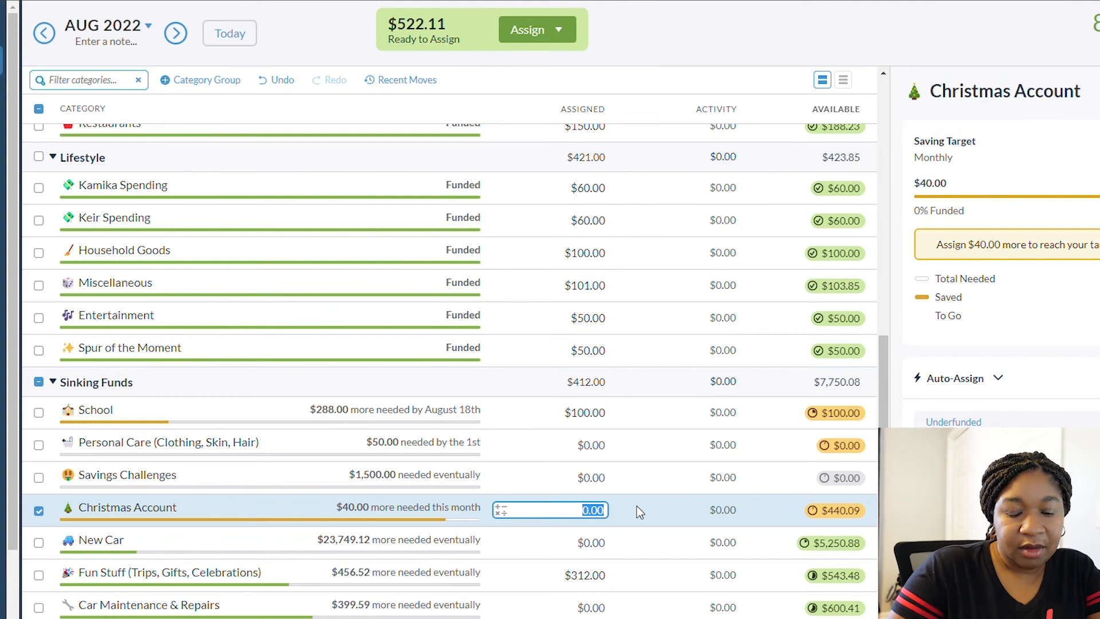
pyautogui.write('40')
pyautogui.press('Return')
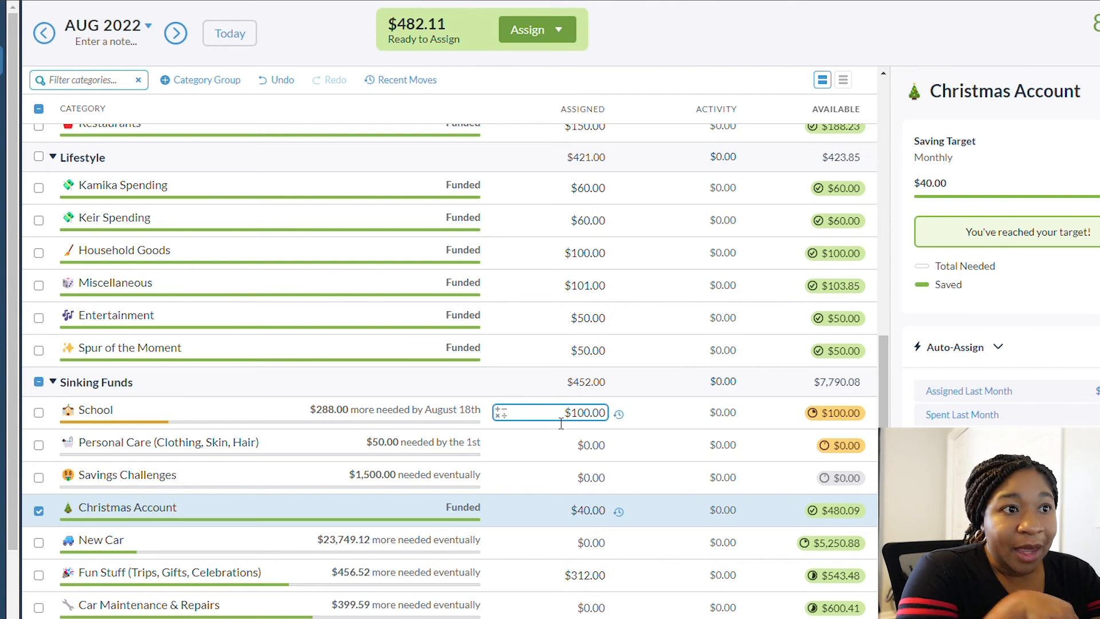
# Assign $50 to the Personal Care (Clothing, Skin, Hair) category in Sinking Funds
pyautogui.click(581, 449)
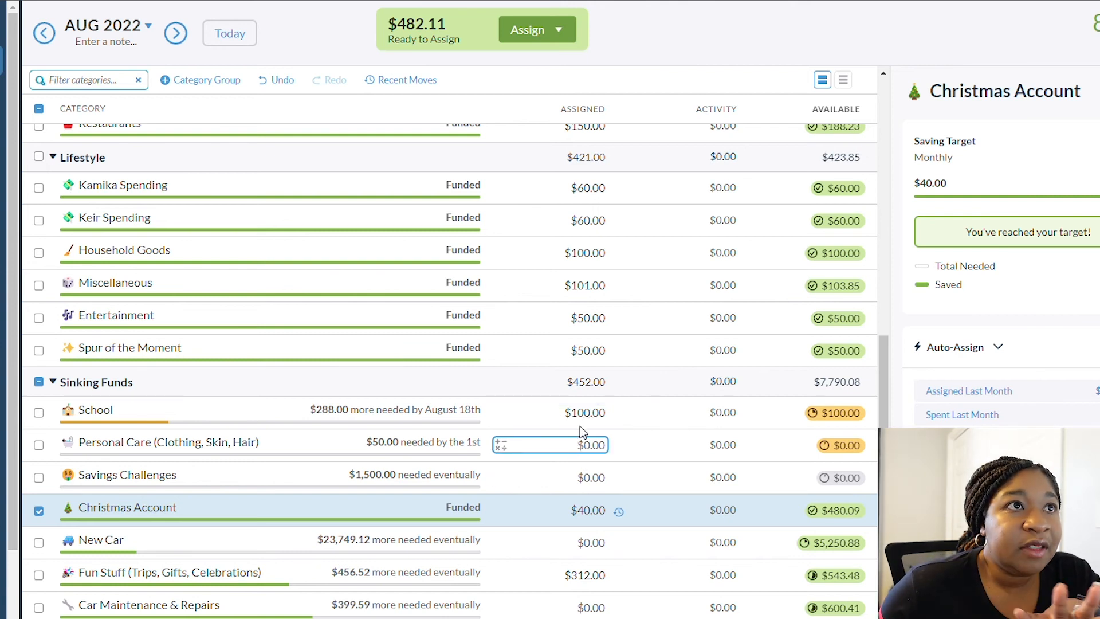
pyautogui.click(599, 451)
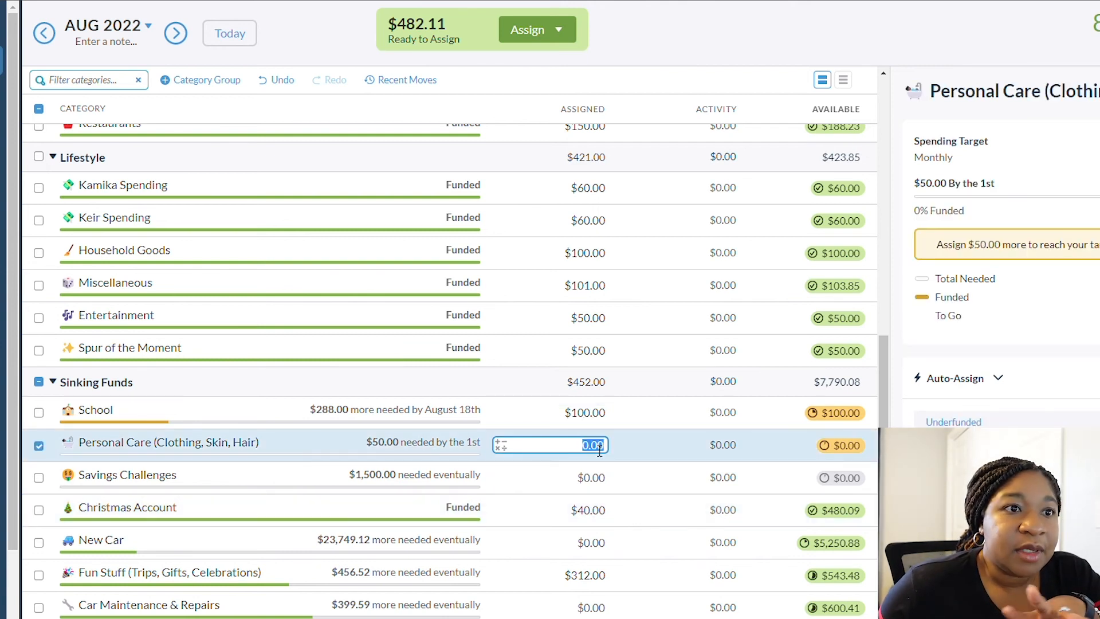
pyautogui.write('50')
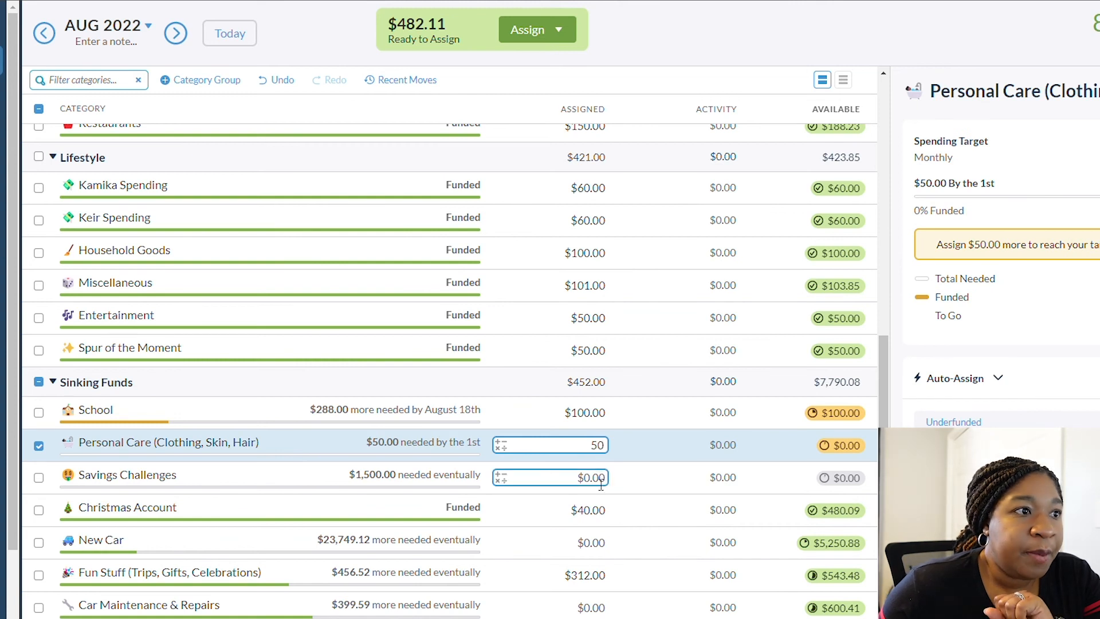
pyautogui.click(634, 506)
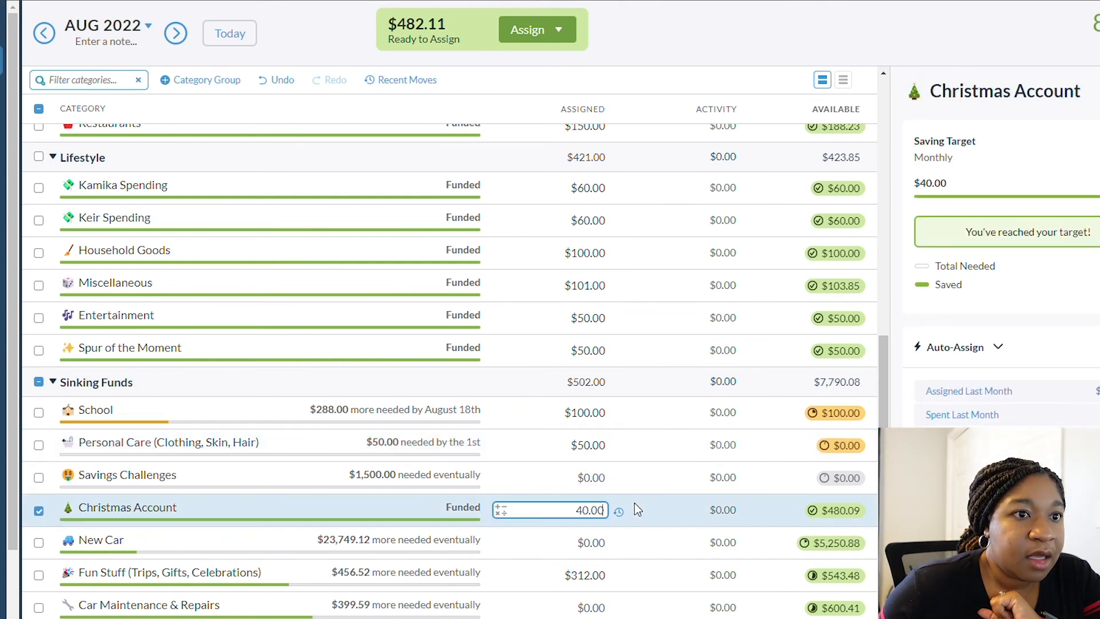
# Assign $300 to the Medical Expenses category in Sinking Funds
pyautogui.scroll(-2, 633, 496)
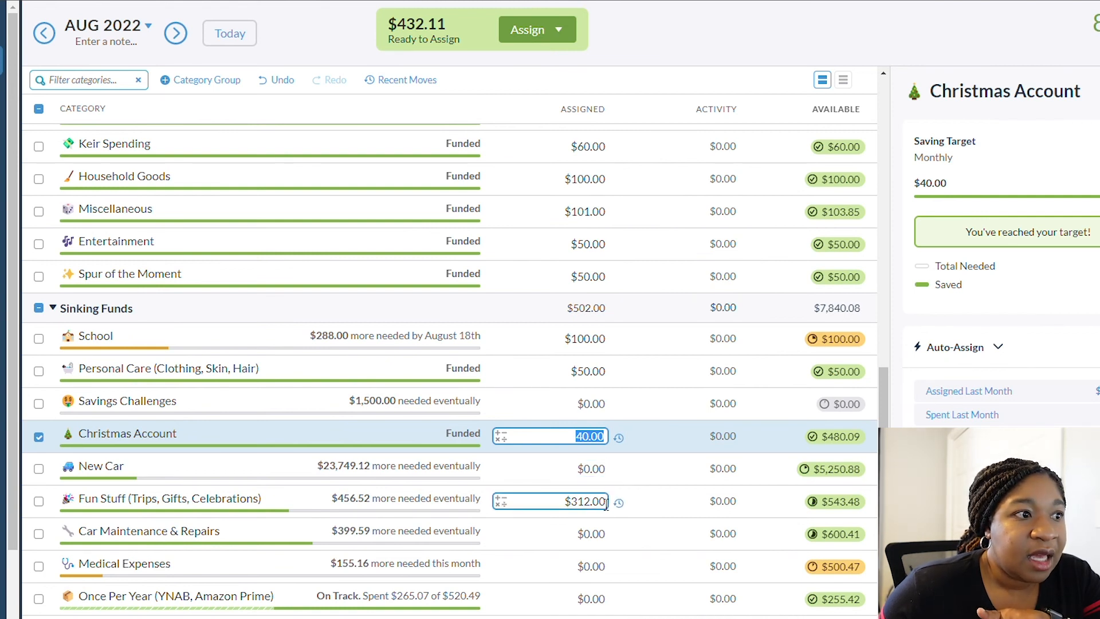
pyautogui.scroll(-2, 602, 498)
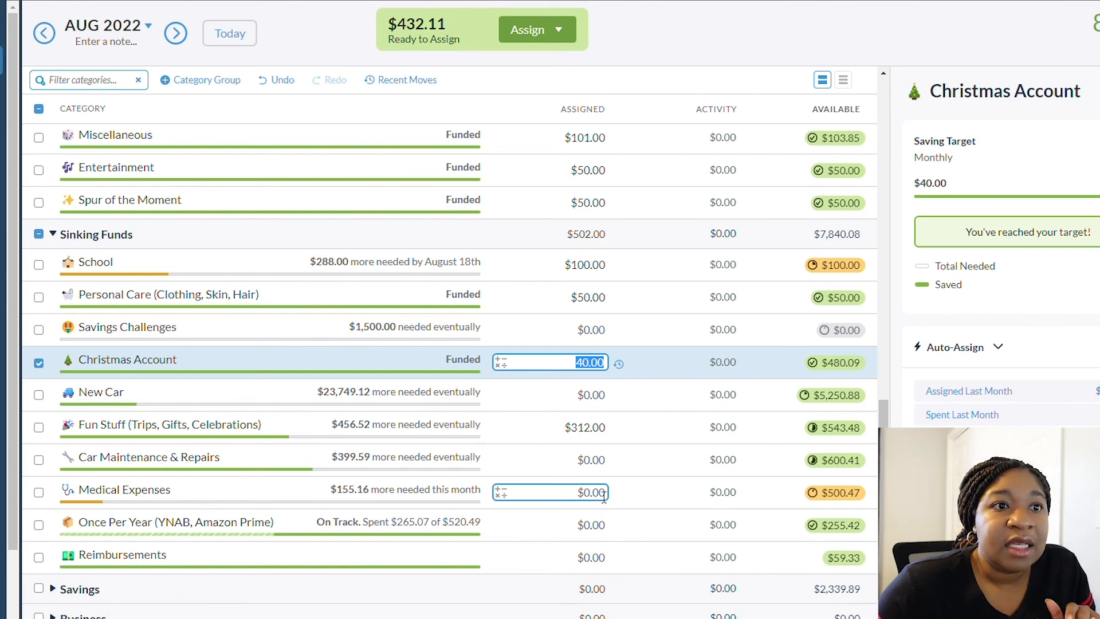
pyautogui.click(604, 496)
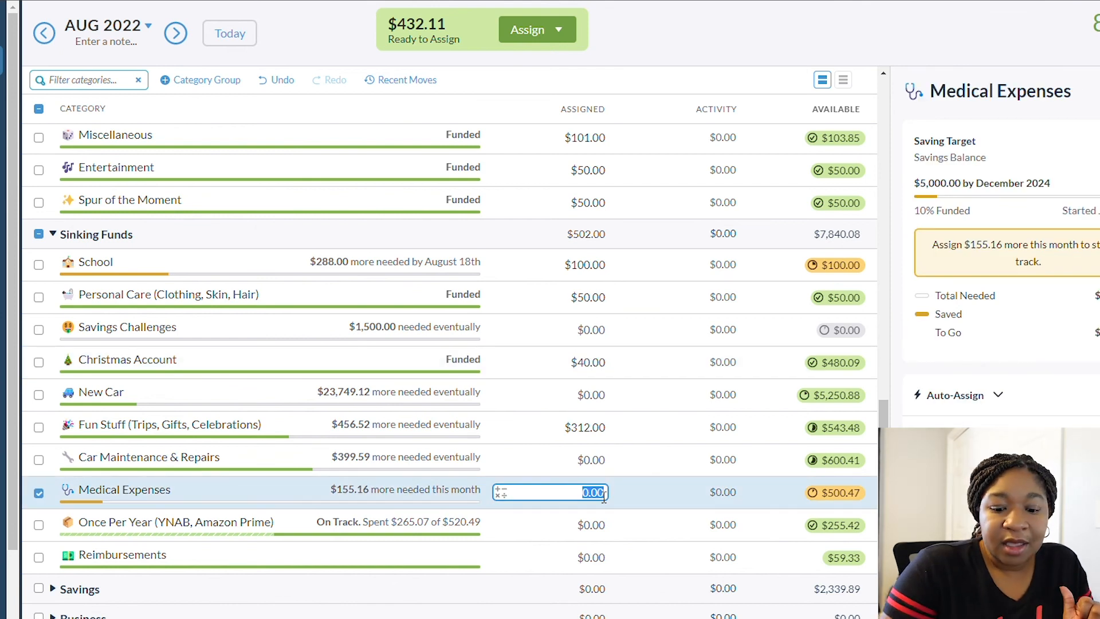
pyautogui.write('300')
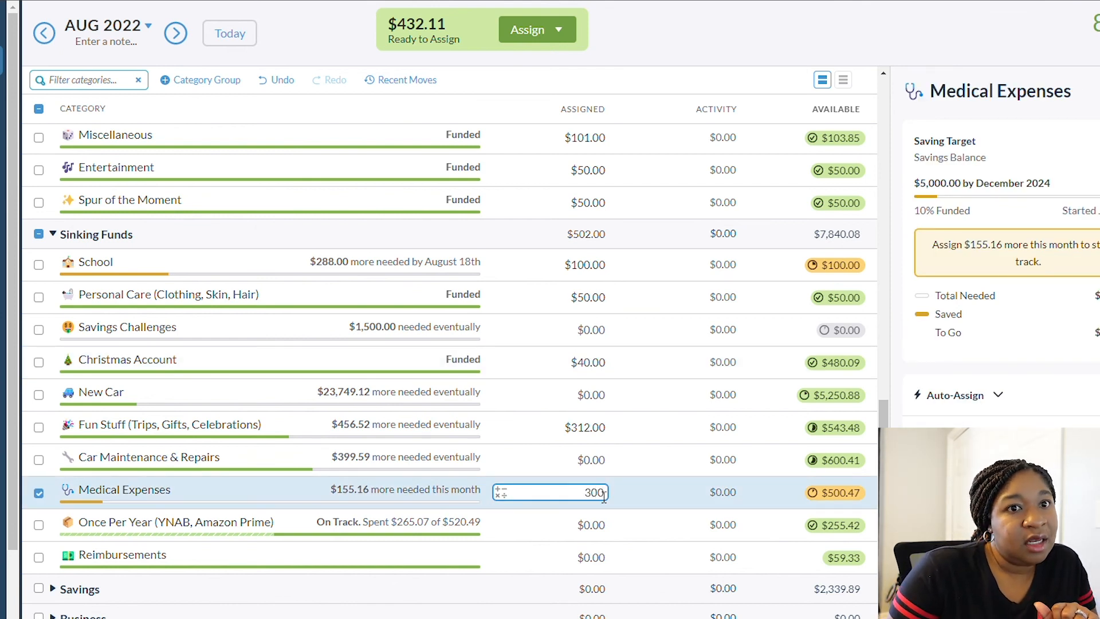
pyautogui.press('Return')
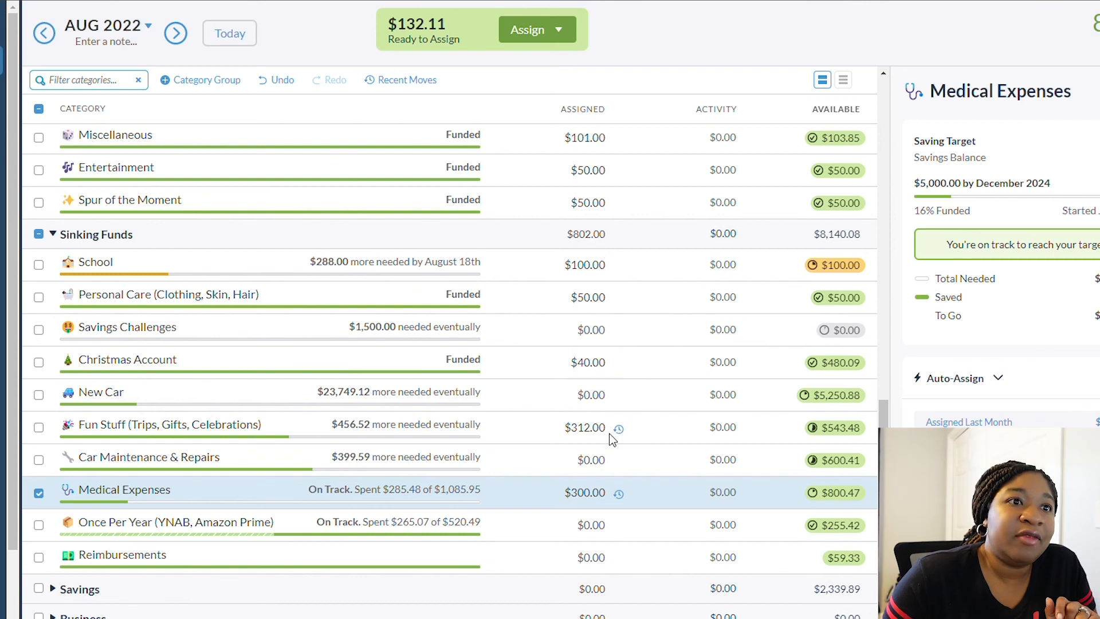
# Add $132.11 to the amount already assigned to Fun Stuff (Trips, Gifts, Celebrations)
pyautogui.click(608, 436)
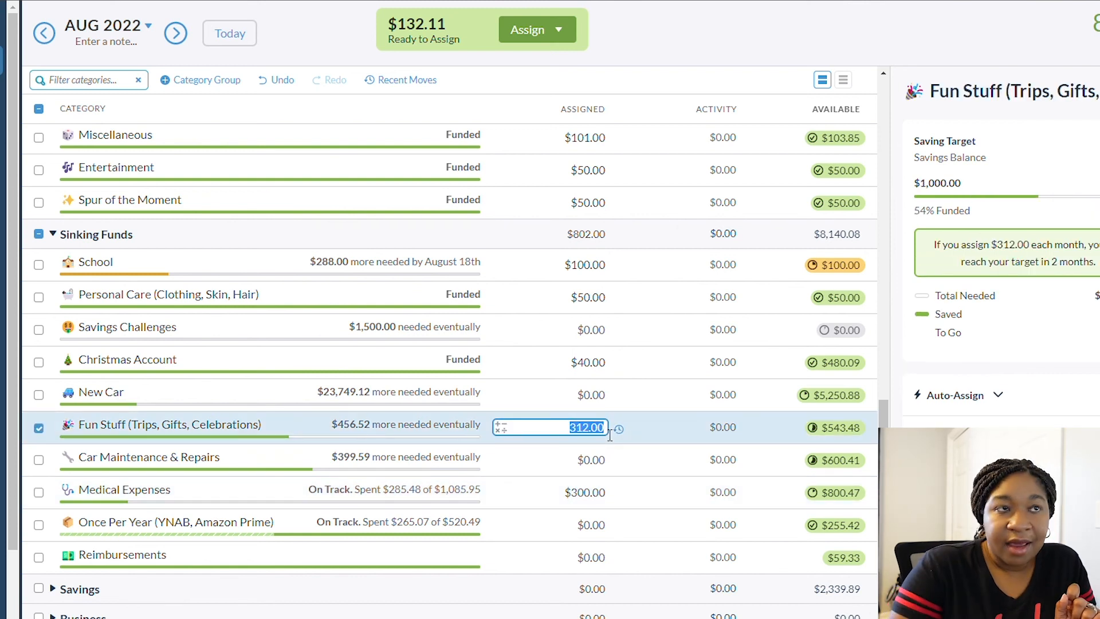
pyautogui.press('Right')
pyautogui.write('+132.11')
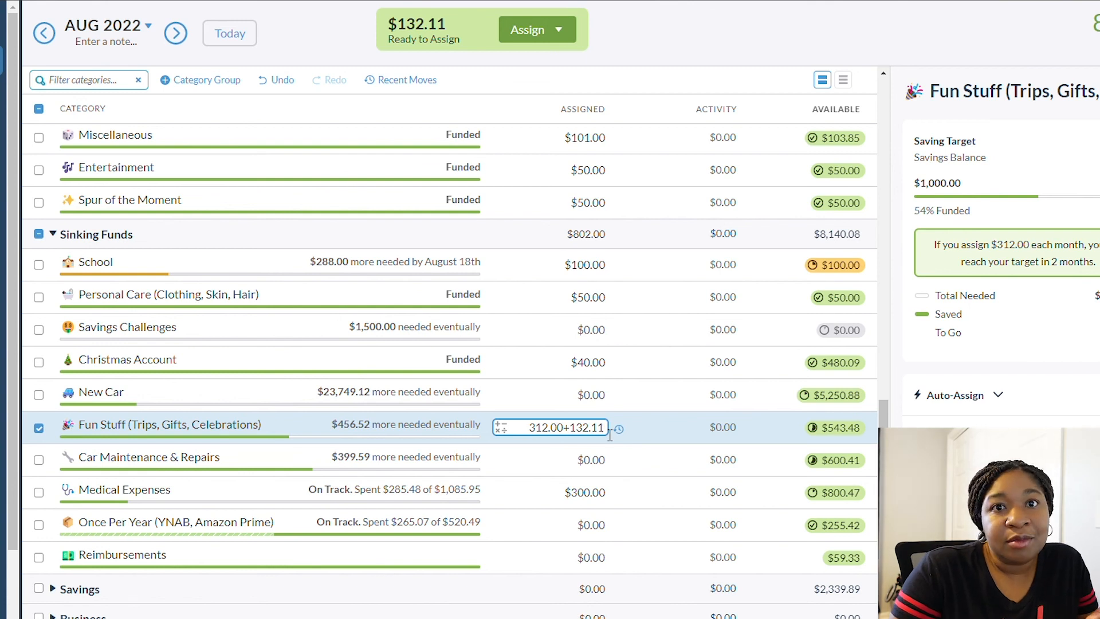
pyautogui.press('Return')
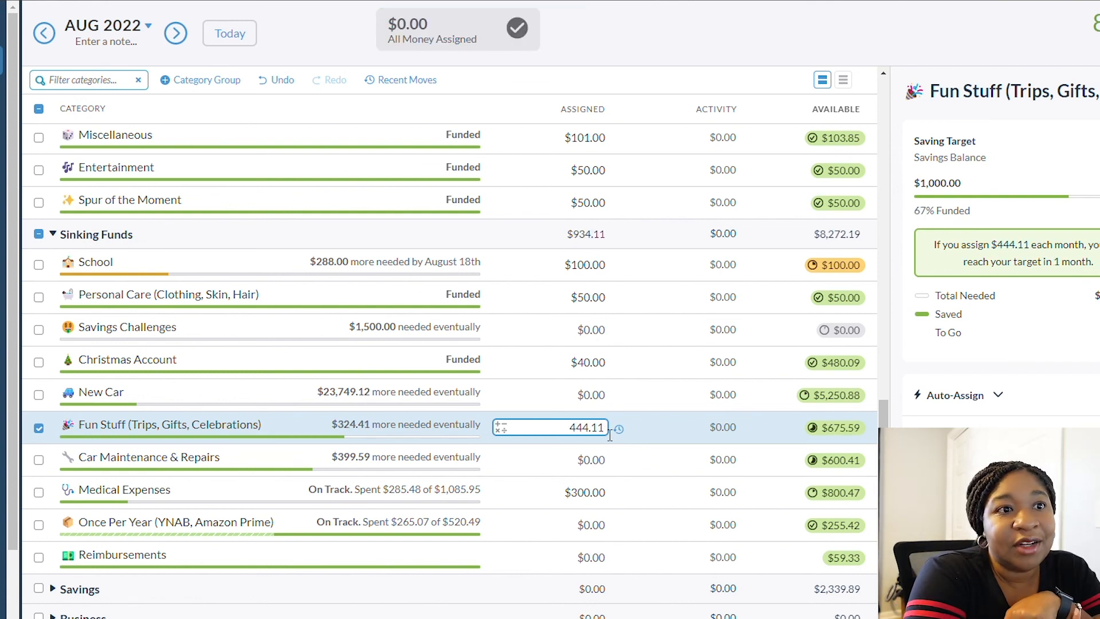